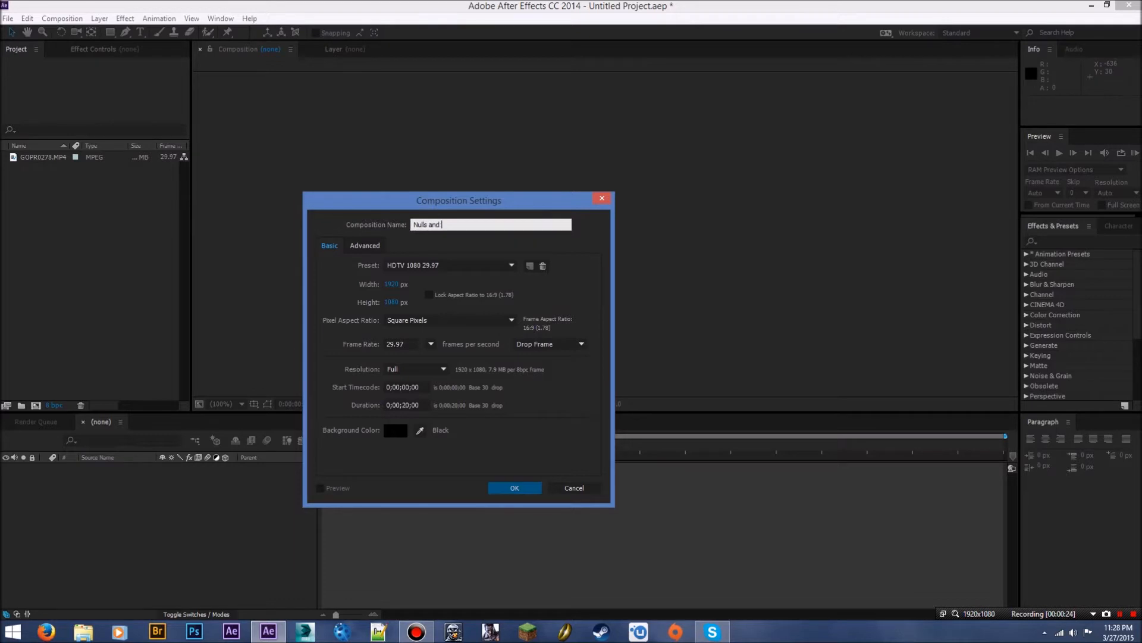
Name the new composition Nulls and Parenting and create it with the HDTV 1080 29.97 preset and 20-second duration.
{"action": "type", "text": "Parenting"}
{"action": "left_click", "coordinate": [511, 490]}
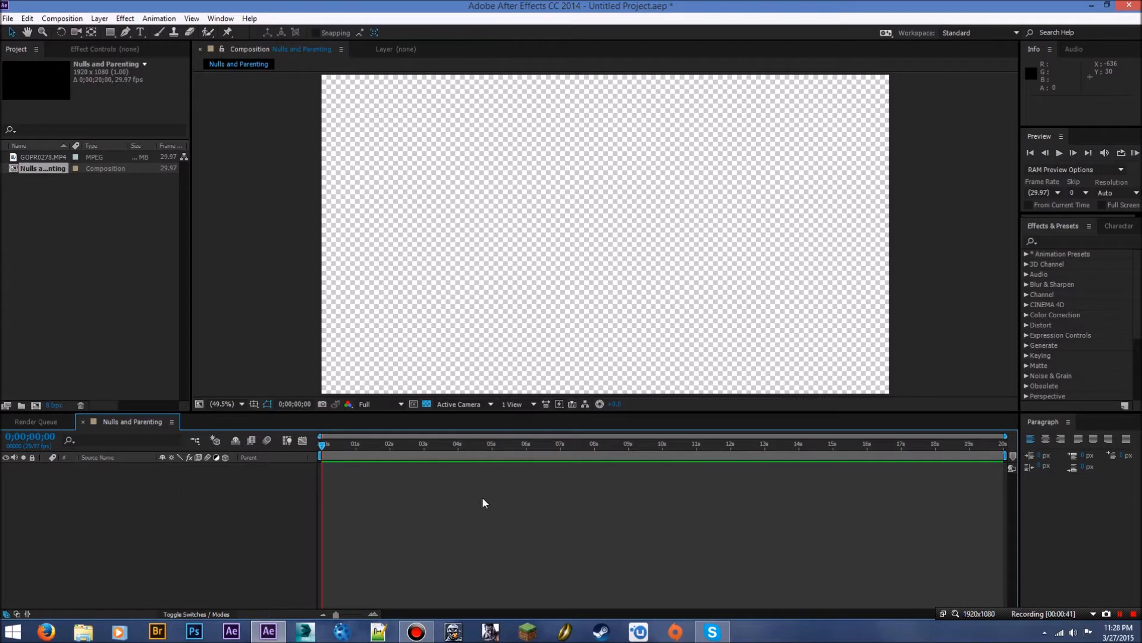
Add a white 1920 x 1080 solid layer named BG to the composition.
{"action": "right_click", "coordinate": [165, 501]}
{"action": "mouse_move", "coordinate": [184, 368]}
{"action": "left_click", "coordinate": [364, 401]}
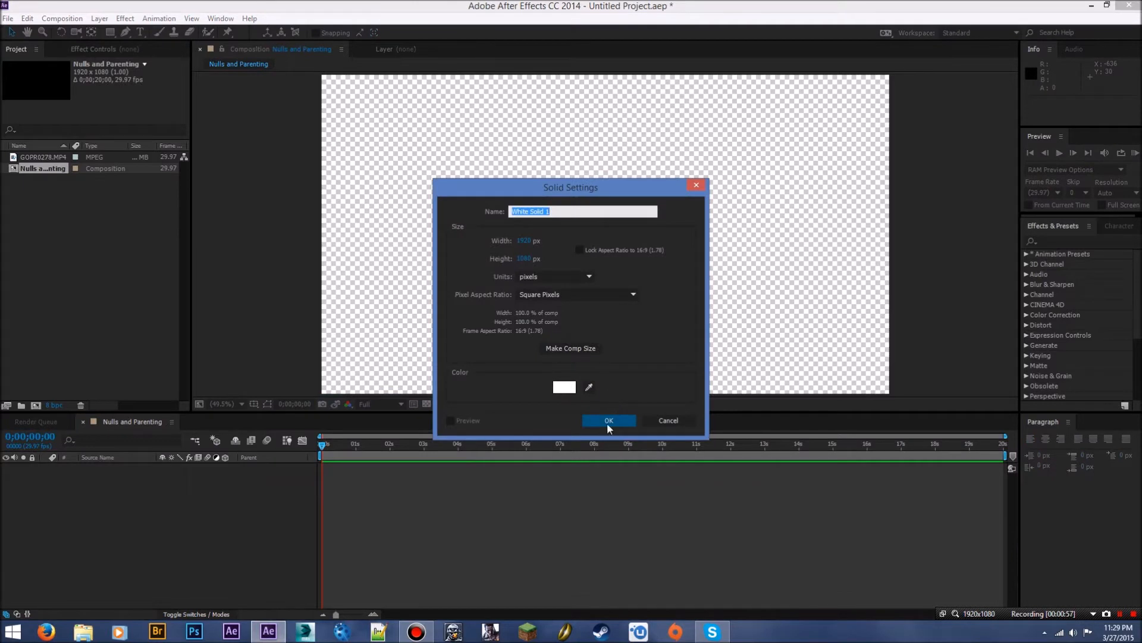
{"action": "key", "text": "BackSpace"}
{"action": "type", "text": "BG"}
{"action": "left_click", "coordinate": [608, 420]}
Add a bright green 1920 x 1080 solid layer named Rectangle above the BG layer.
{"action": "right_click", "coordinate": [156, 502]}
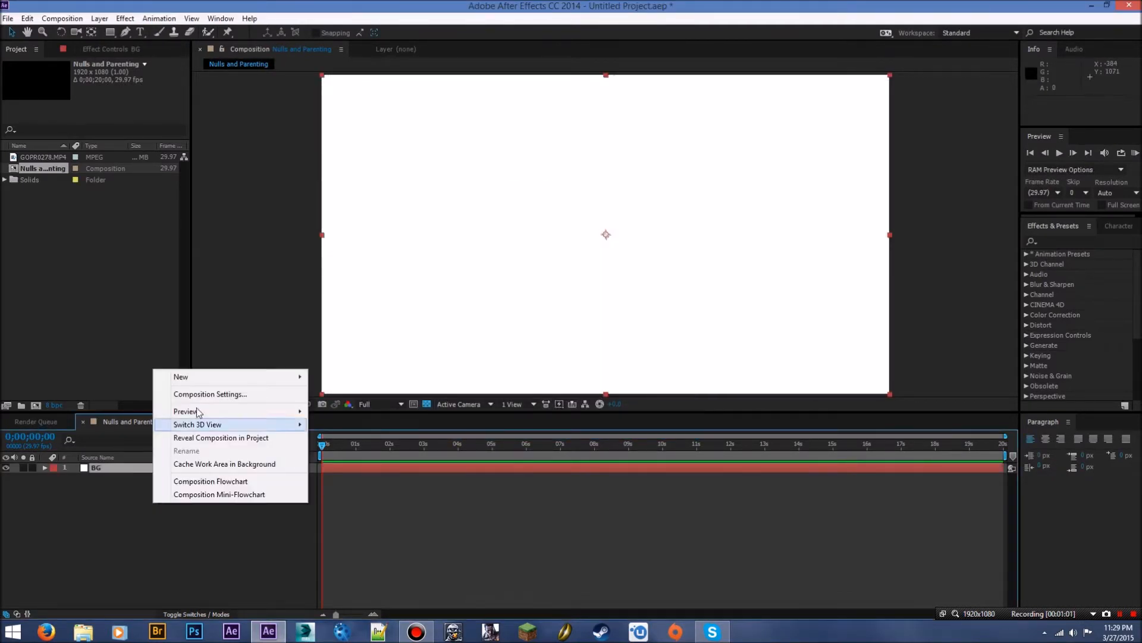
{"action": "mouse_move", "coordinate": [212, 376]}
{"action": "left_click", "coordinate": [336, 407]}
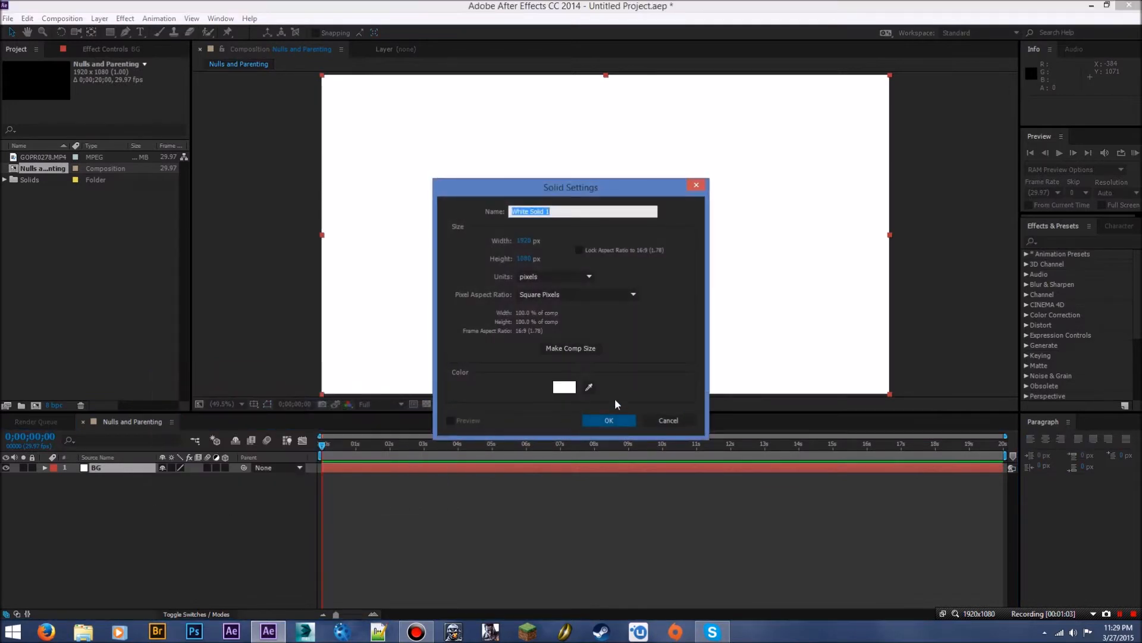
{"action": "key", "text": "BackSpace"}
{"action": "type", "text": "Rectangle"}
{"action": "left_click", "coordinate": [564, 387]}
{"action": "left_click", "coordinate": [439, 544]}
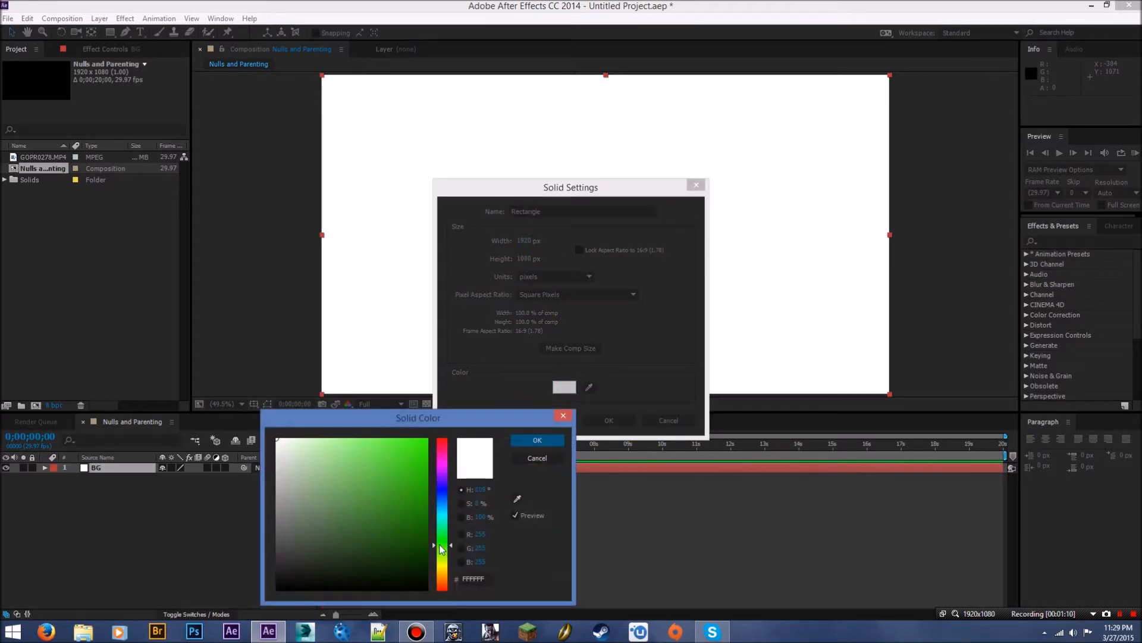
{"action": "left_click", "coordinate": [426, 441]}
{"action": "left_click", "coordinate": [537, 439]}
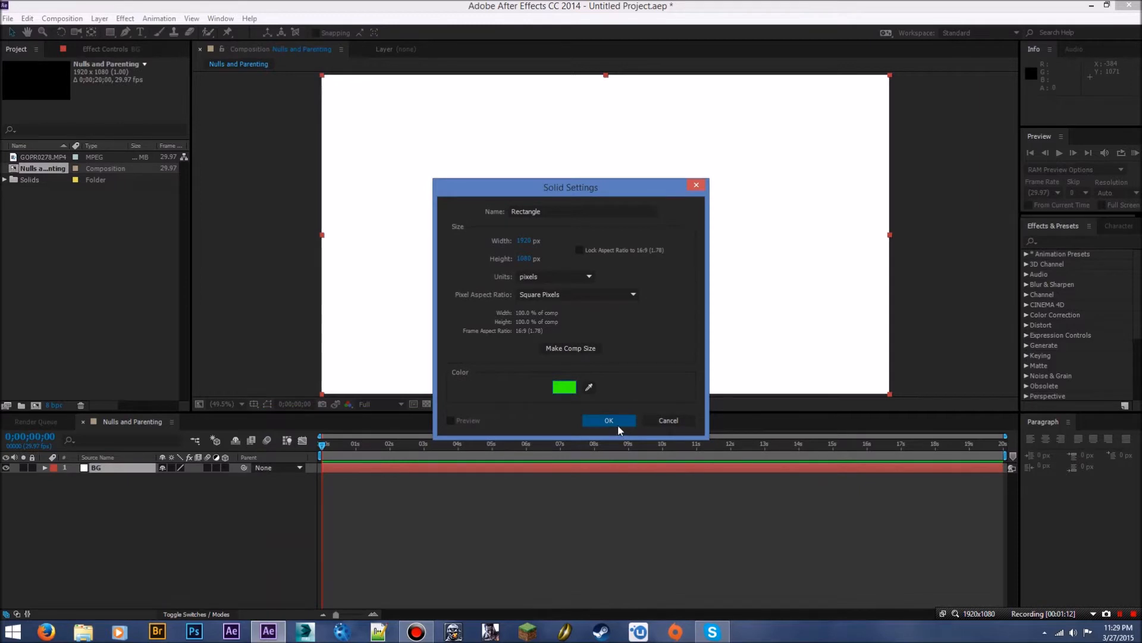
{"action": "left_click", "coordinate": [609, 421]}
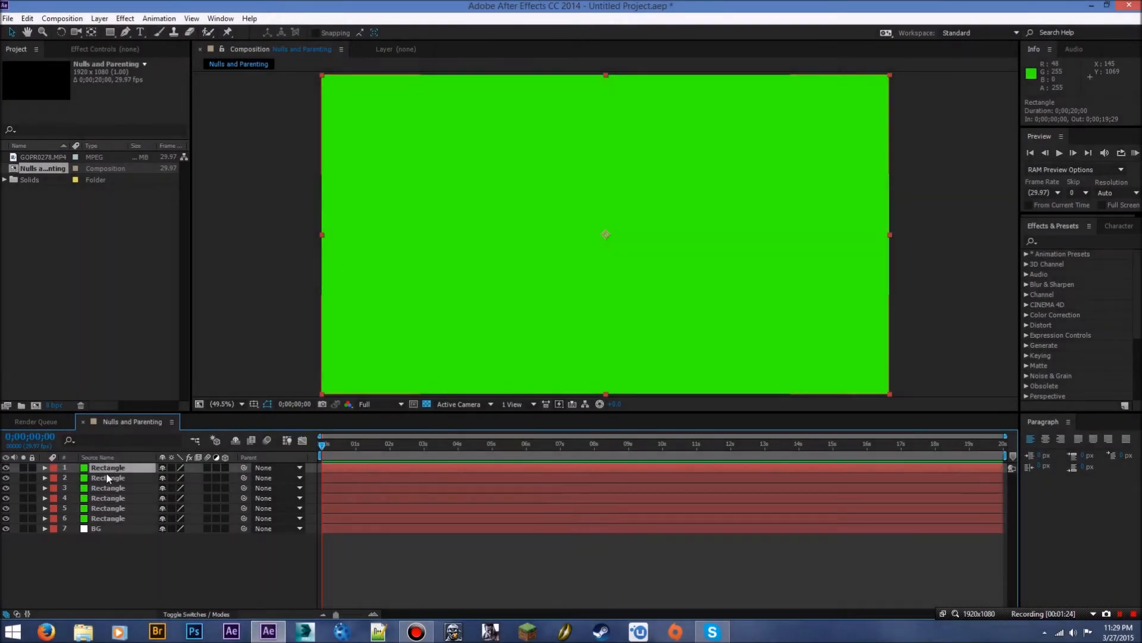
Change the colour of the fourth Rectangle layer's solid to yellow.
{"action": "left_click", "coordinate": [108, 497]}
{"action": "left_click", "coordinate": [100, 19]}
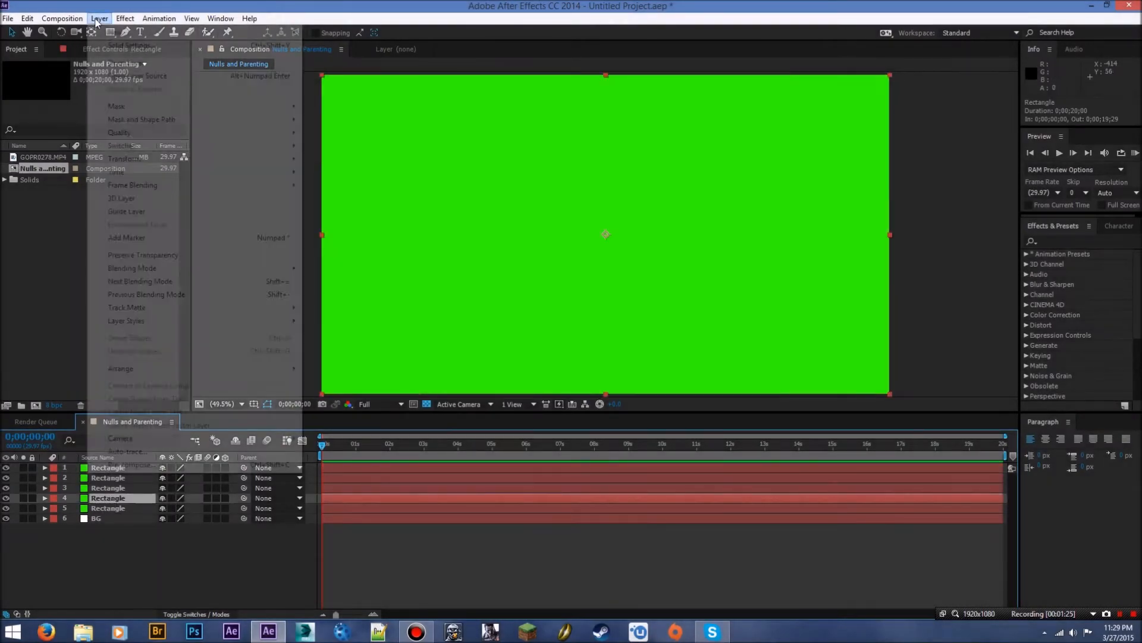
{"action": "left_click", "coordinate": [119, 37]}
{"action": "left_click", "coordinate": [240, 409]}
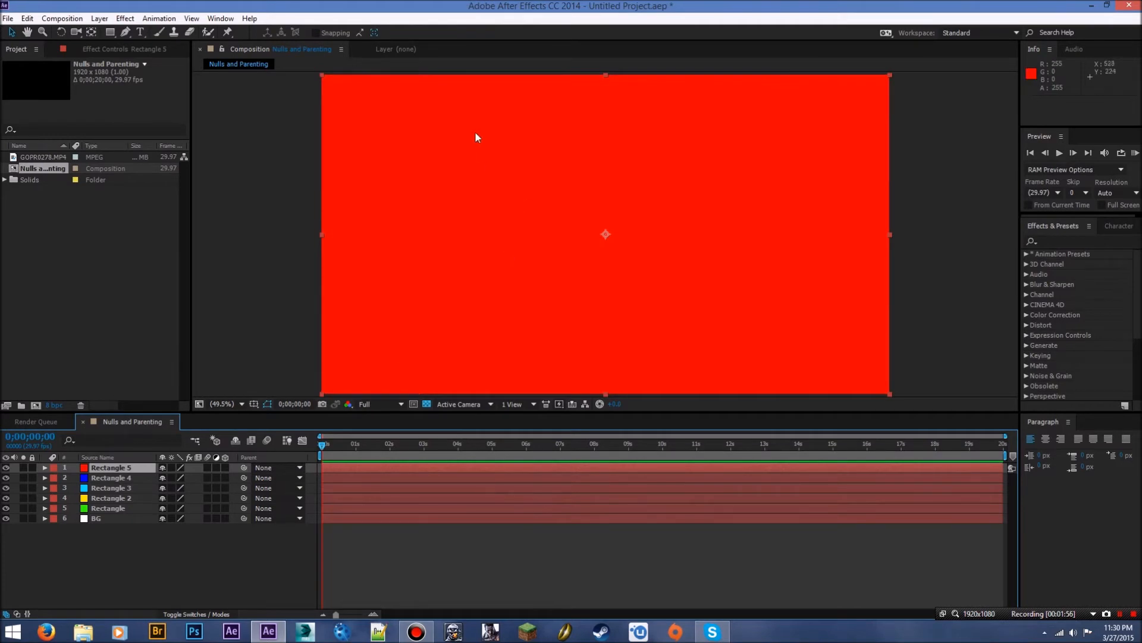
Shrink the red and blue rectangles and place them side by side in the upper half of the composition, red on the left.
{"action": "left_click_drag", "start_coordinate": [321, 75], "coordinate": [507, 186]}
{"action": "left_click_drag", "start_coordinate": [564, 242], "coordinate": [448, 139]}
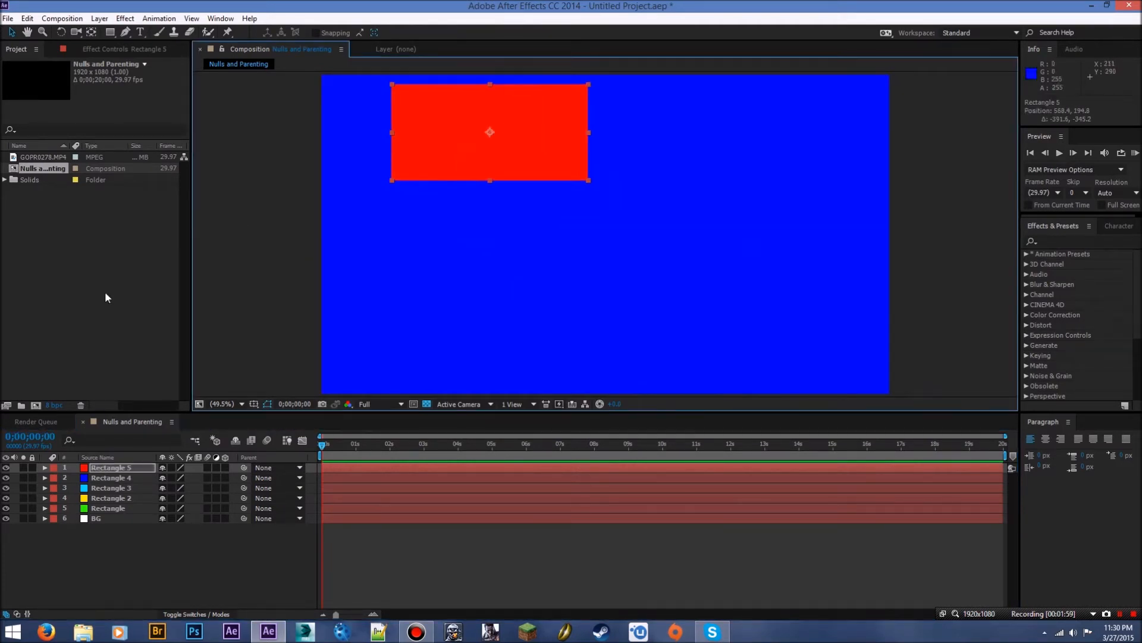
{"action": "left_click", "coordinate": [101, 479]}
{"action": "left_click_drag", "start_coordinate": [324, 87], "coordinate": [469, 180]}
{"action": "left_click_drag", "start_coordinate": [509, 226], "coordinate": [667, 135]}
{"action": "left_click_drag", "start_coordinate": [899, 199], "coordinate": [846, 186]}
Shrink the light blue rectangle and place it directly below the red one.
{"action": "left_click", "coordinate": [104, 488]}
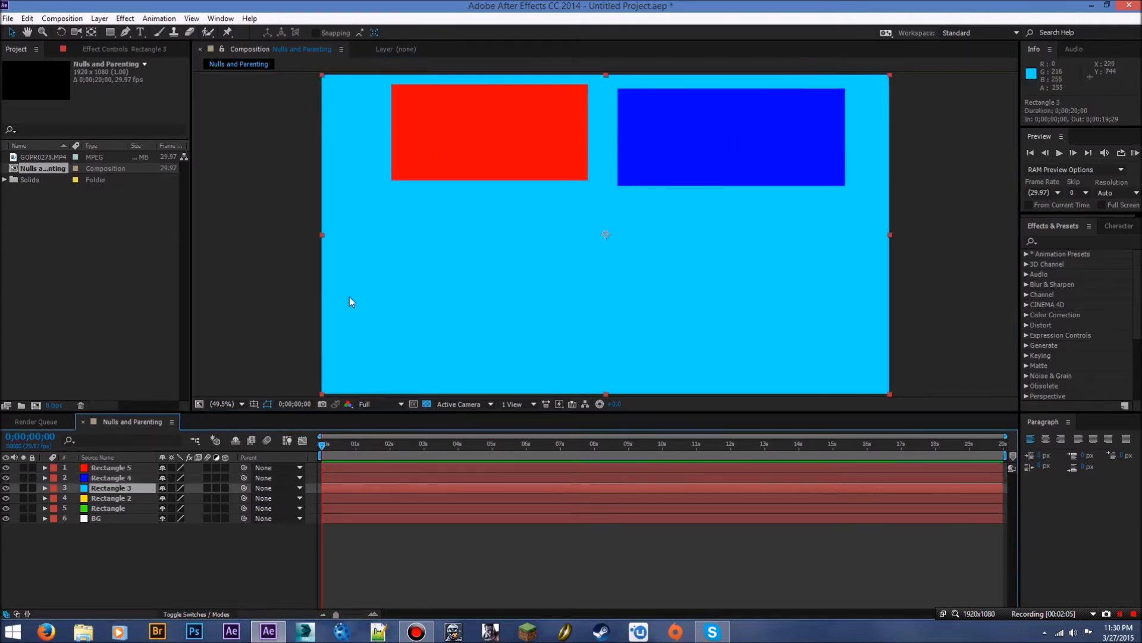
{"action": "left_click_drag", "start_coordinate": [323, 76], "coordinate": [490, 180]}
{"action": "left_click_drag", "start_coordinate": [519, 230], "coordinate": [407, 238]}
Shrink the yellow rectangle and place it below the blue one, beside the light blue rectangle.
{"action": "left_click", "coordinate": [107, 499]}
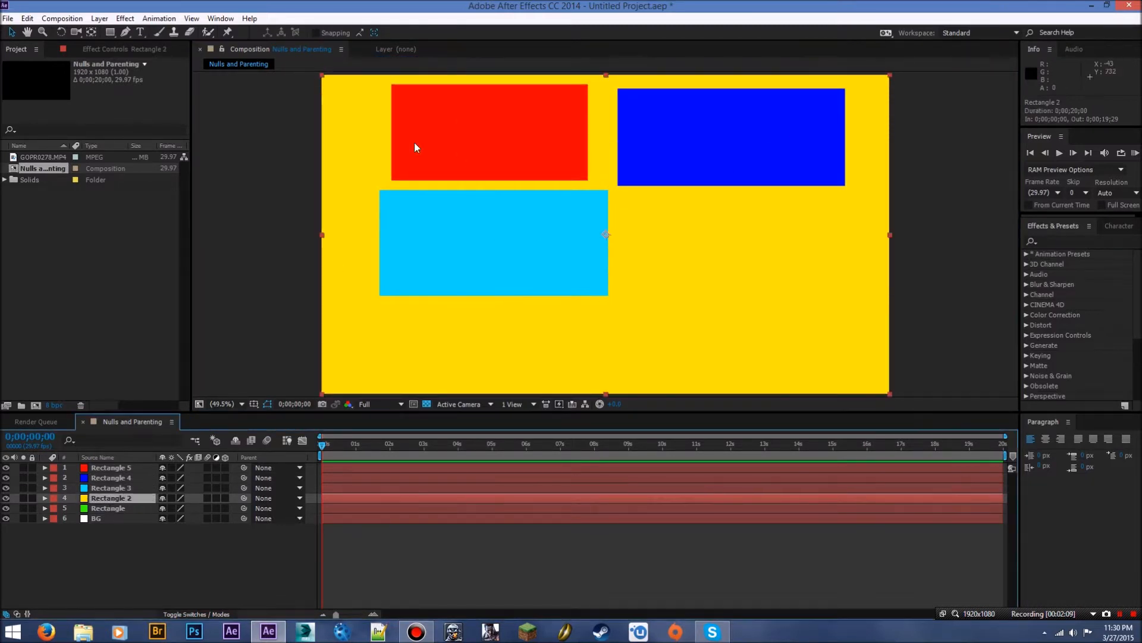
{"action": "left_click_drag", "start_coordinate": [323, 75], "coordinate": [488, 174]}
{"action": "left_click_drag", "start_coordinate": [653, 245], "coordinate": [786, 277]}
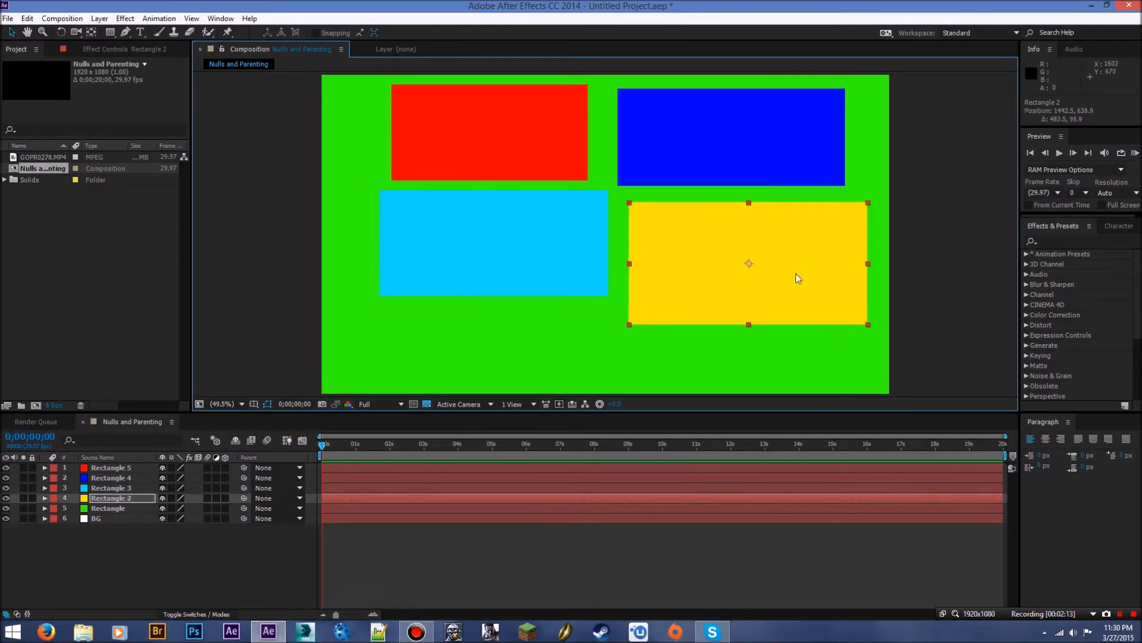
{"action": "left_click_drag", "start_coordinate": [620, 327], "coordinate": [634, 323]}
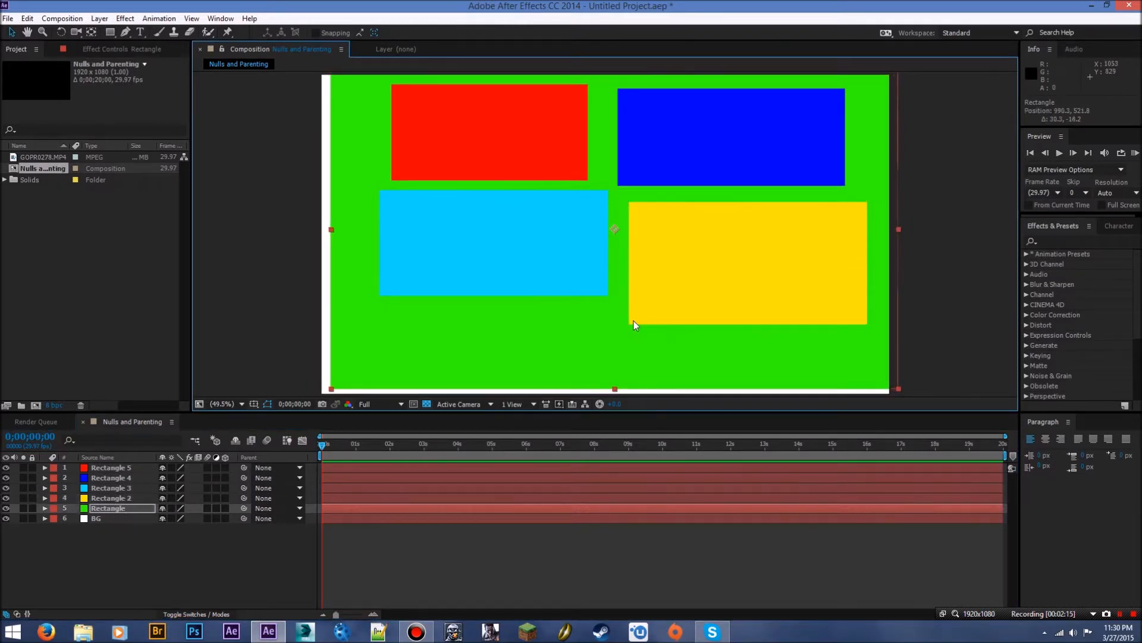
{"action": "key", "text": "ctrl+z"}
{"action": "left_click", "coordinate": [130, 498]}
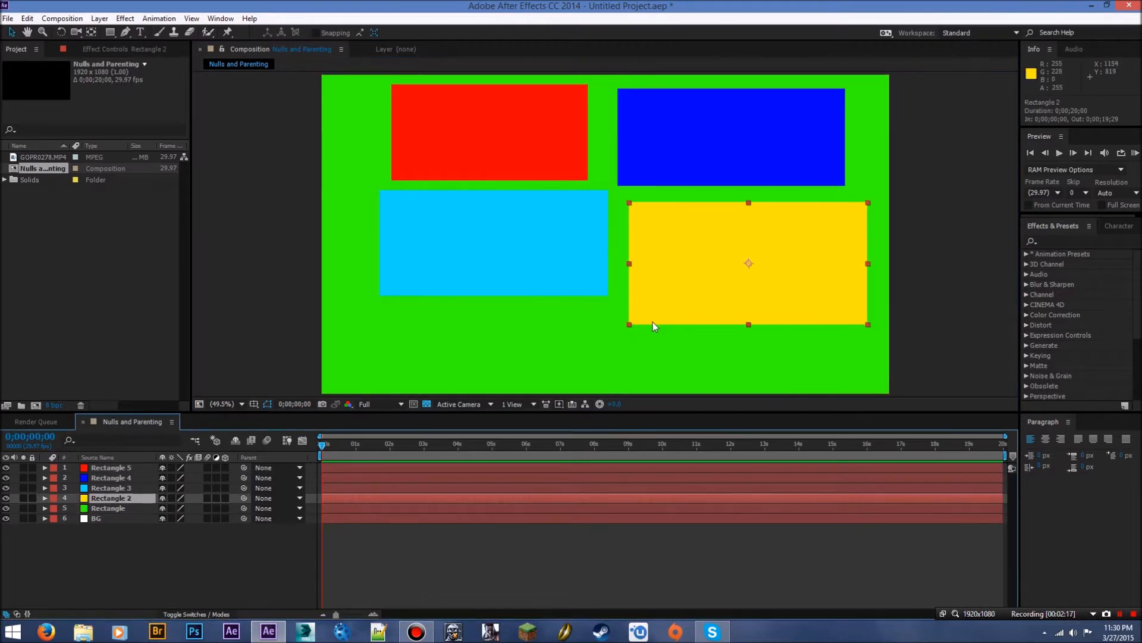
{"action": "left_click_drag", "start_coordinate": [629, 325], "coordinate": [683, 256]}
Shrink the green rectangle and place it near the composition's bottom centre, and nudge the light blue rectangle slightly up and left.
{"action": "left_click", "coordinate": [126, 509]}
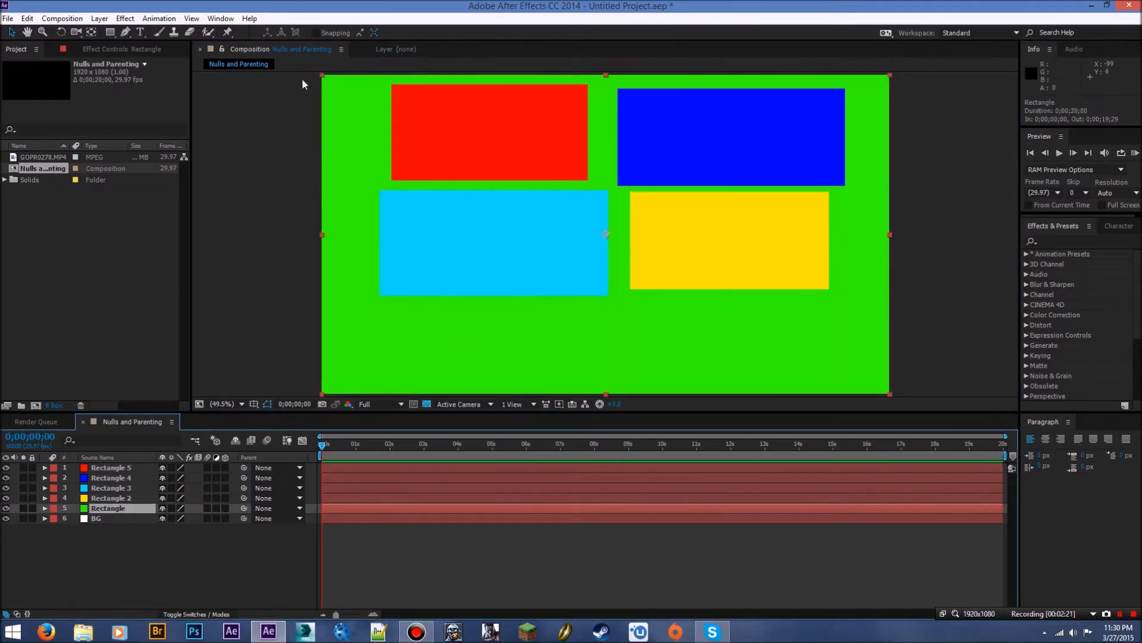
{"action": "left_click_drag", "start_coordinate": [324, 76], "coordinate": [451, 173]}
{"action": "left_click_drag", "start_coordinate": [605, 277], "coordinate": [571, 394]}
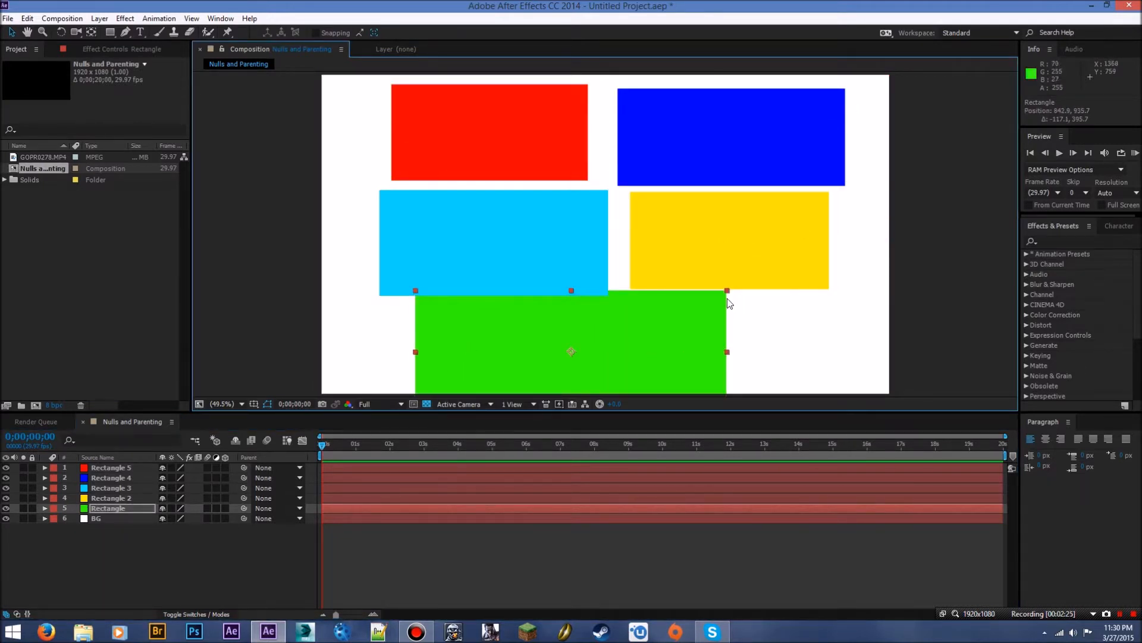
{"action": "left_click_drag", "start_coordinate": [727, 299], "coordinate": [671, 309]}
{"action": "left_click_drag", "start_coordinate": [620, 338], "coordinate": [649, 332]}
{"action": "left_click_drag", "start_coordinate": [533, 225], "coordinate": [519, 219]}
Pre-compose the five rectangle layers into a composition named Rectangles, moving all attributes into it.
{"action": "left_click", "coordinate": [98, 509]}
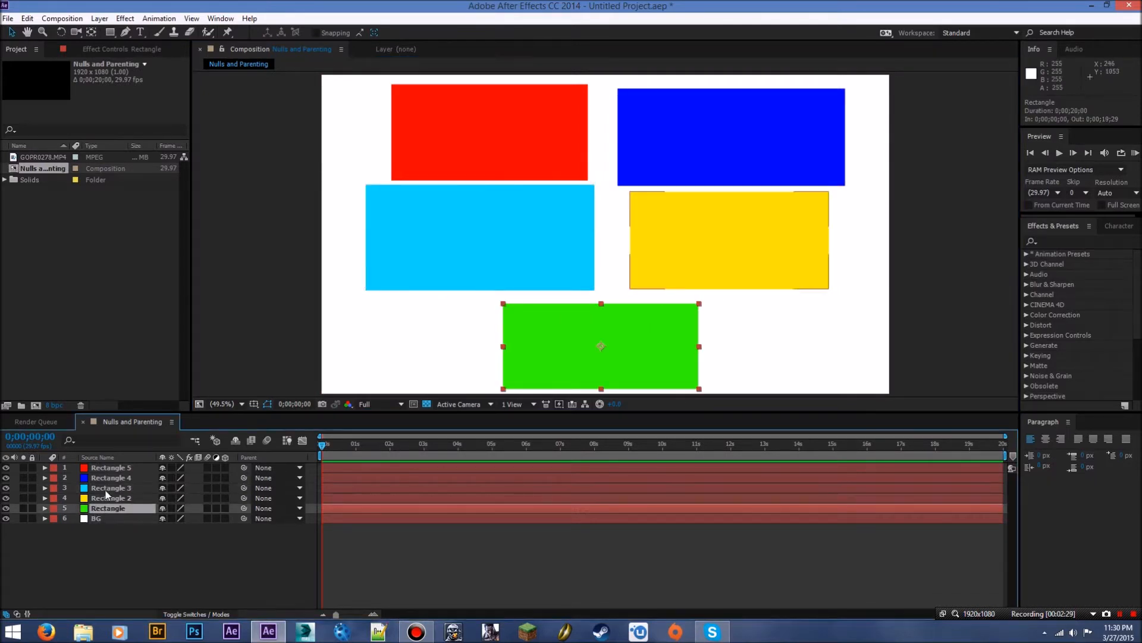
{"action": "left_click", "coordinate": [109, 469], "text": "shift"}
{"action": "right_click", "coordinate": [110, 477]}
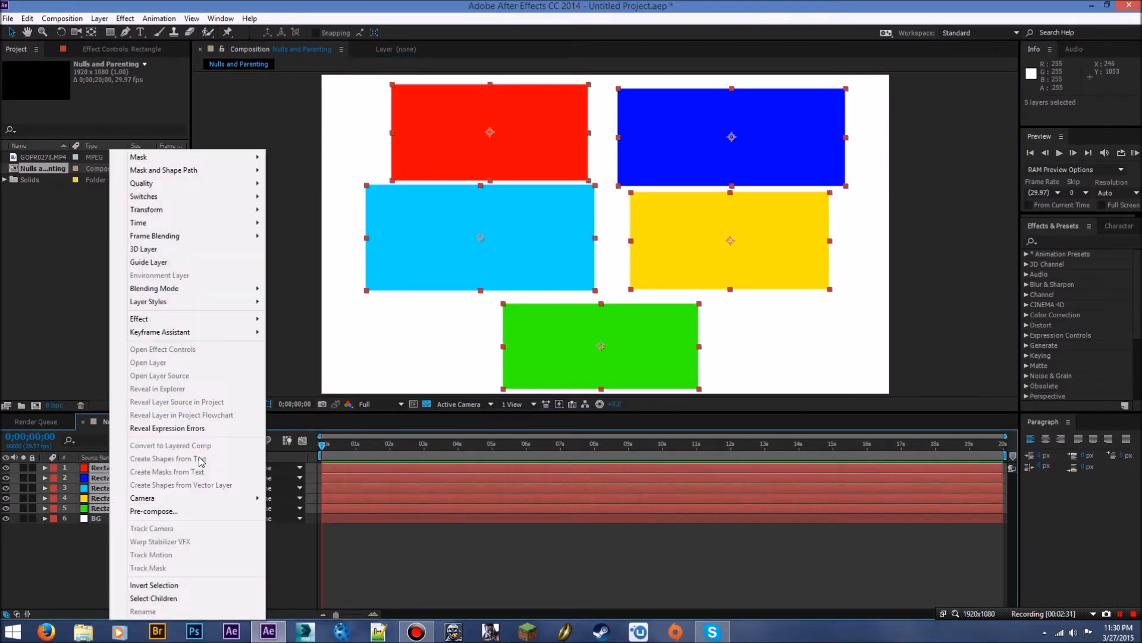
{"action": "left_click", "coordinate": [153, 507]}
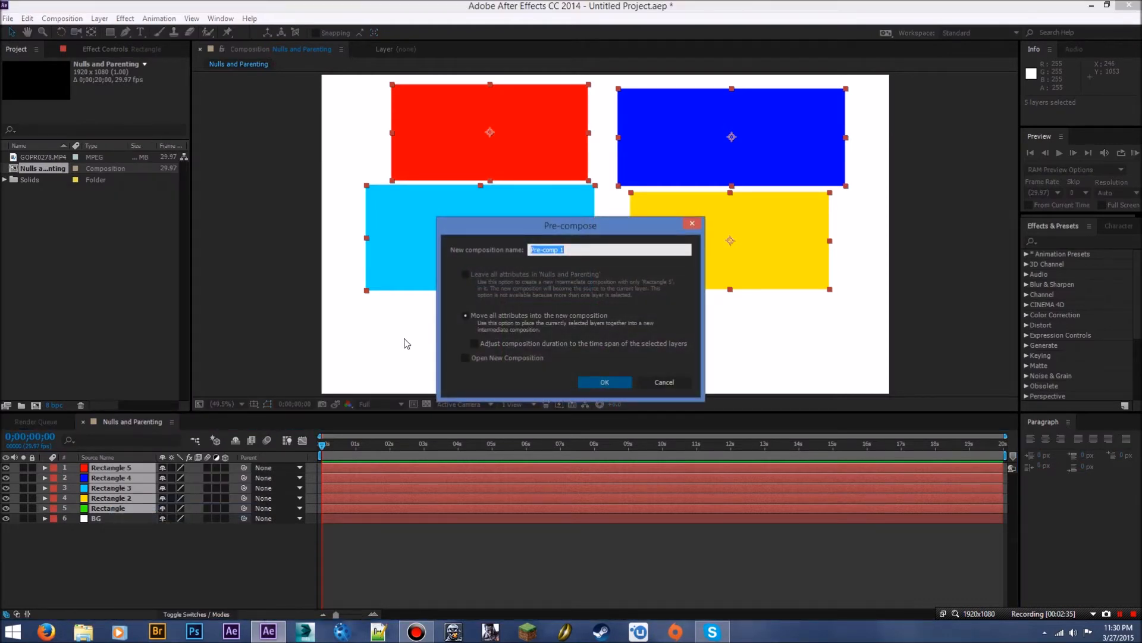
{"action": "type", "text": "Rectangle"}
{"action": "left_click", "coordinate": [595, 382]}
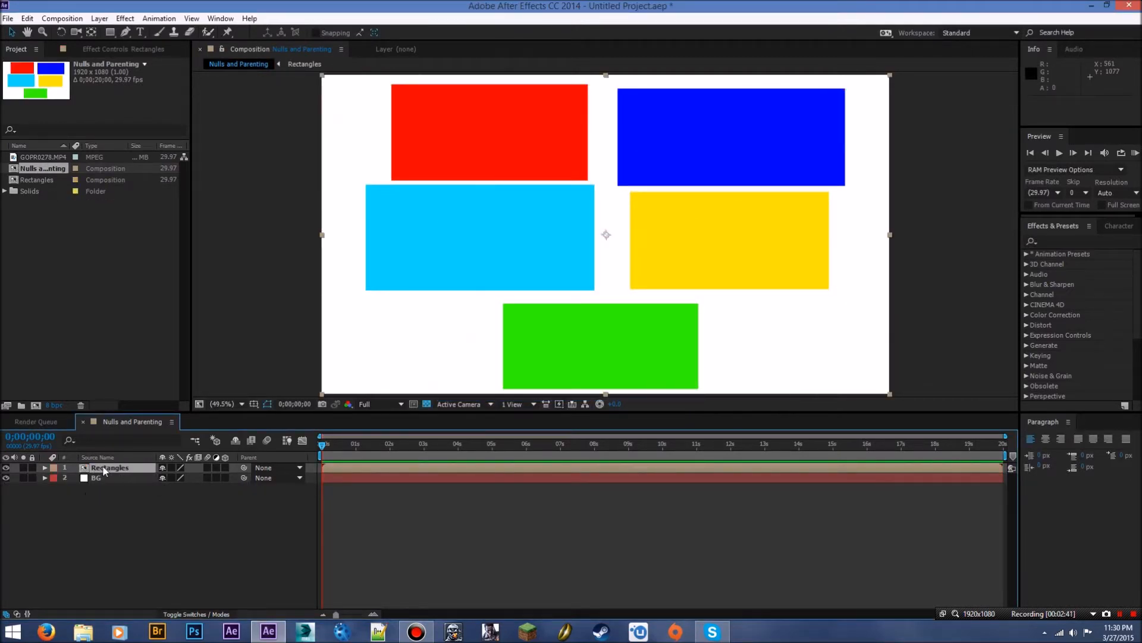
Look inside the Rectangles pre-comp, try moving it as one layer in Nulls and Parenting, and undo the moves and the pre-composition.
{"action": "double_click", "coordinate": [103, 471]}
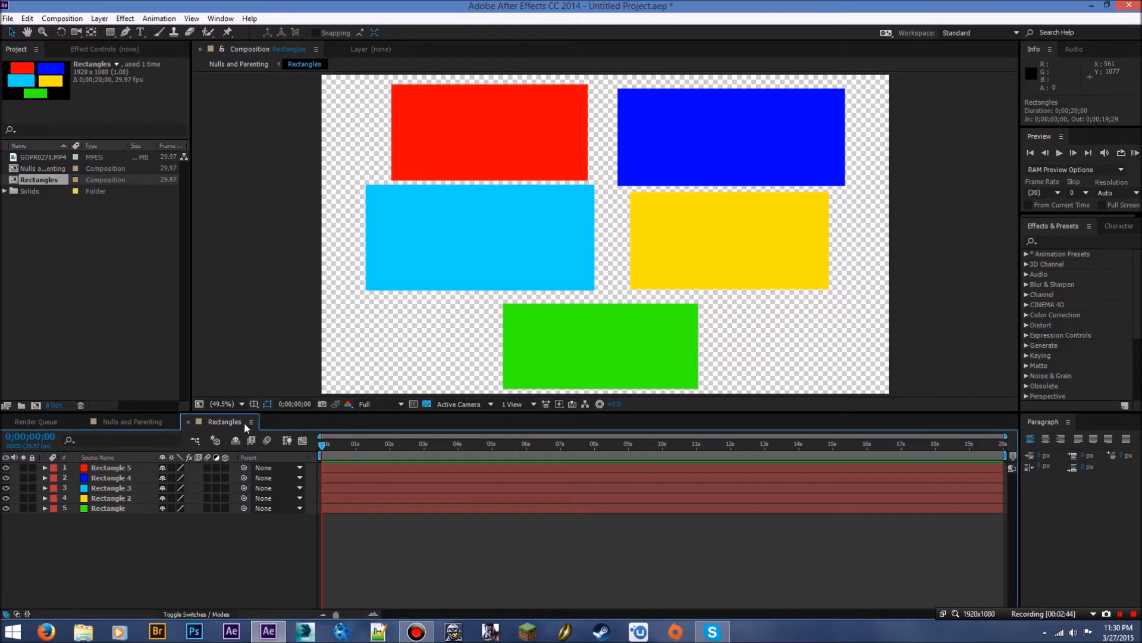
{"action": "left_click", "coordinate": [158, 424]}
{"action": "mouse_move", "coordinate": [452, 289]}
{"action": "left_mouse_down"}
{"action": "mouse_move", "coordinate": [534, 233]}
{"action": "mouse_move", "coordinate": [477, 250]}
{"action": "mouse_move", "coordinate": [474, 291]}
{"action": "left_mouse_up"}
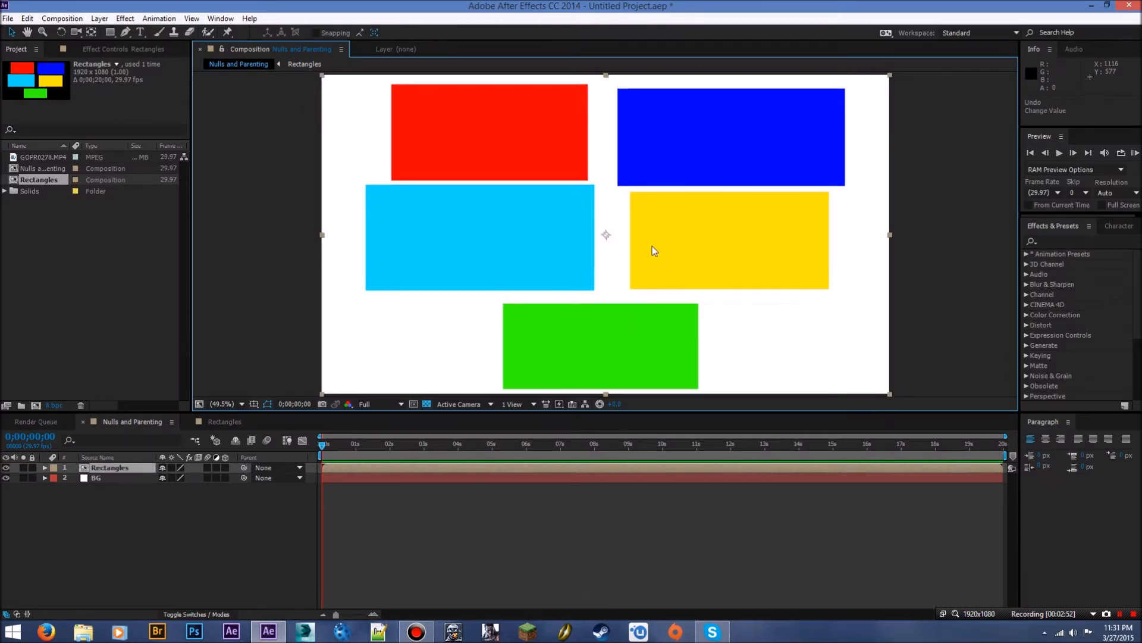
{"action": "left_click_drag", "start_coordinate": [632, 214], "coordinate": [620, 241]}
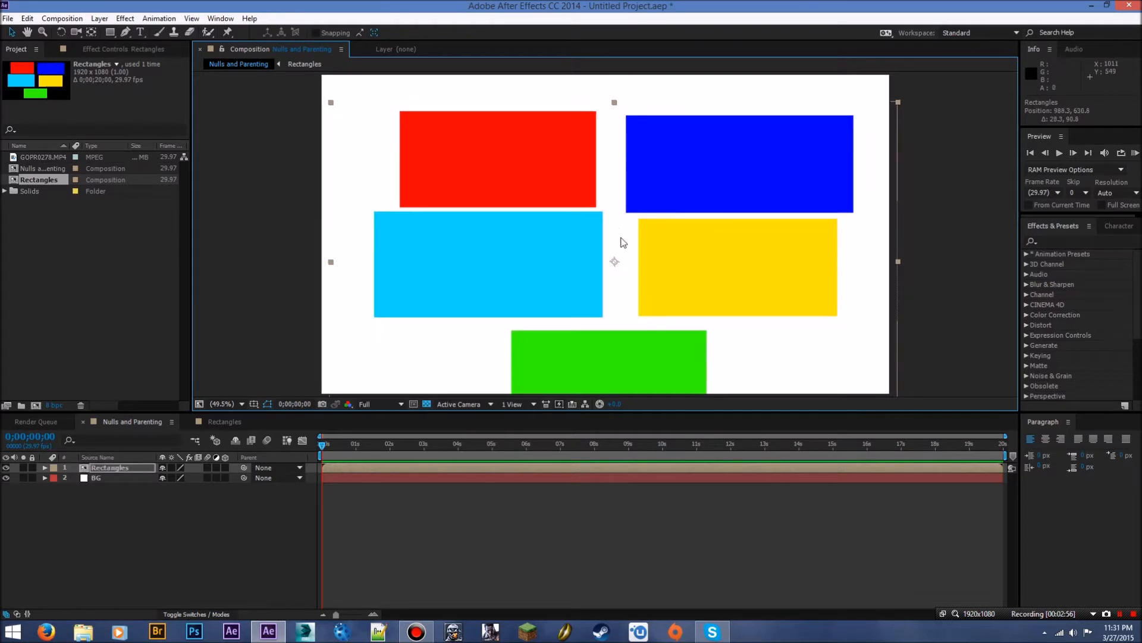
{"action": "key", "text": "ctrl+z"}
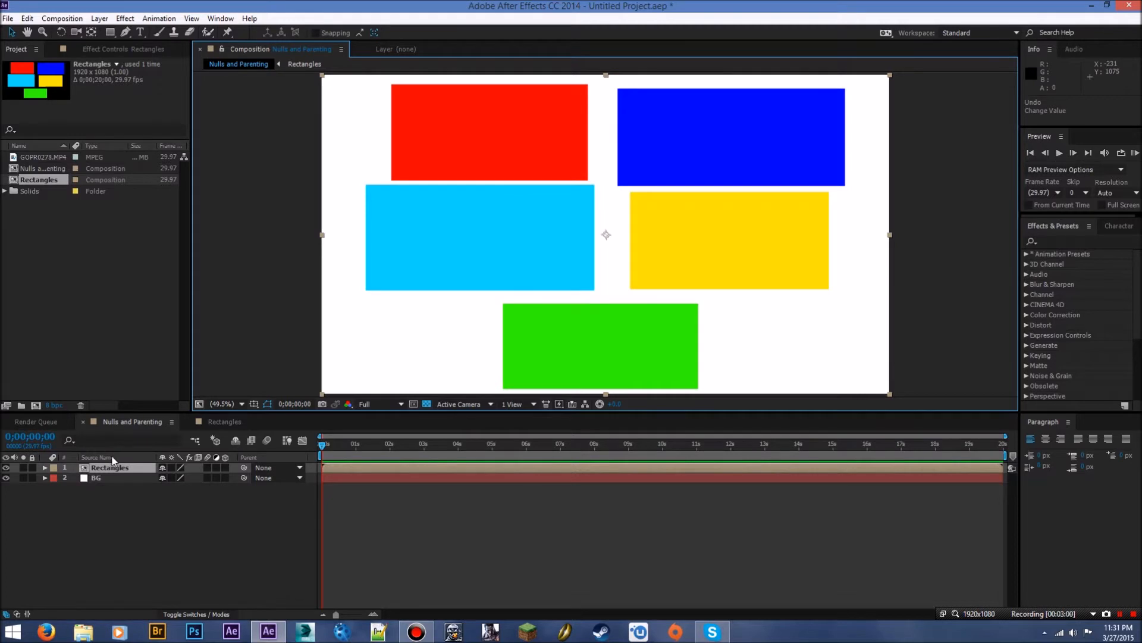
{"action": "key", "text": "ctrl+z"}
Add a null object and move it to the composition's lower-right area at about 1594, 843.
{"action": "left_click", "coordinate": [128, 547]}
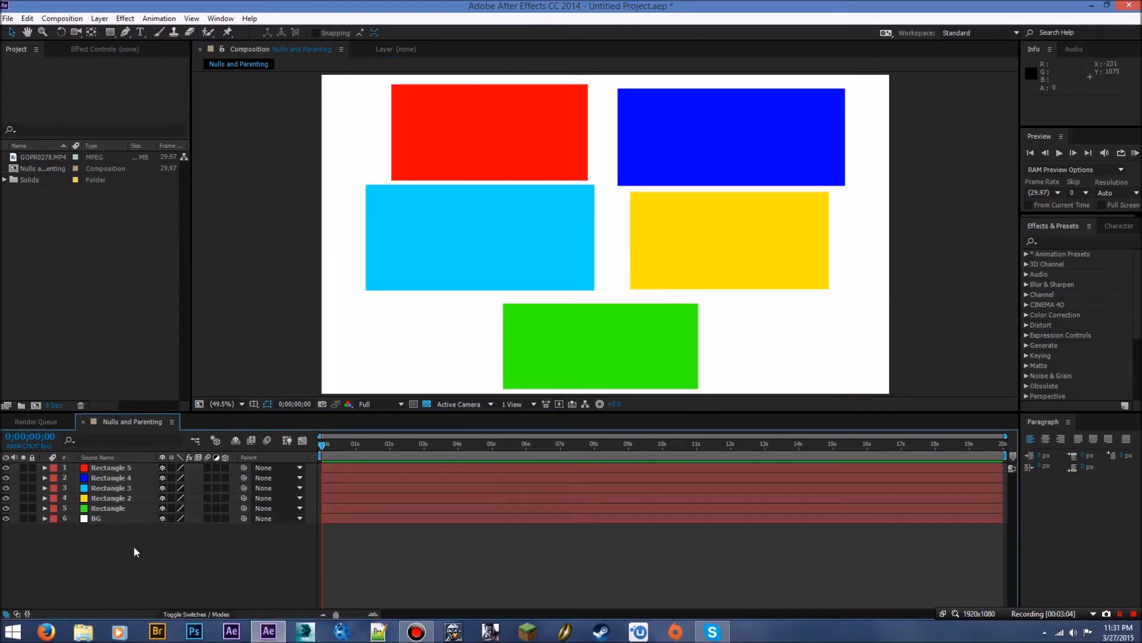
{"action": "right_click", "coordinate": [133, 546]}
{"action": "mouse_move", "coordinate": [187, 421]}
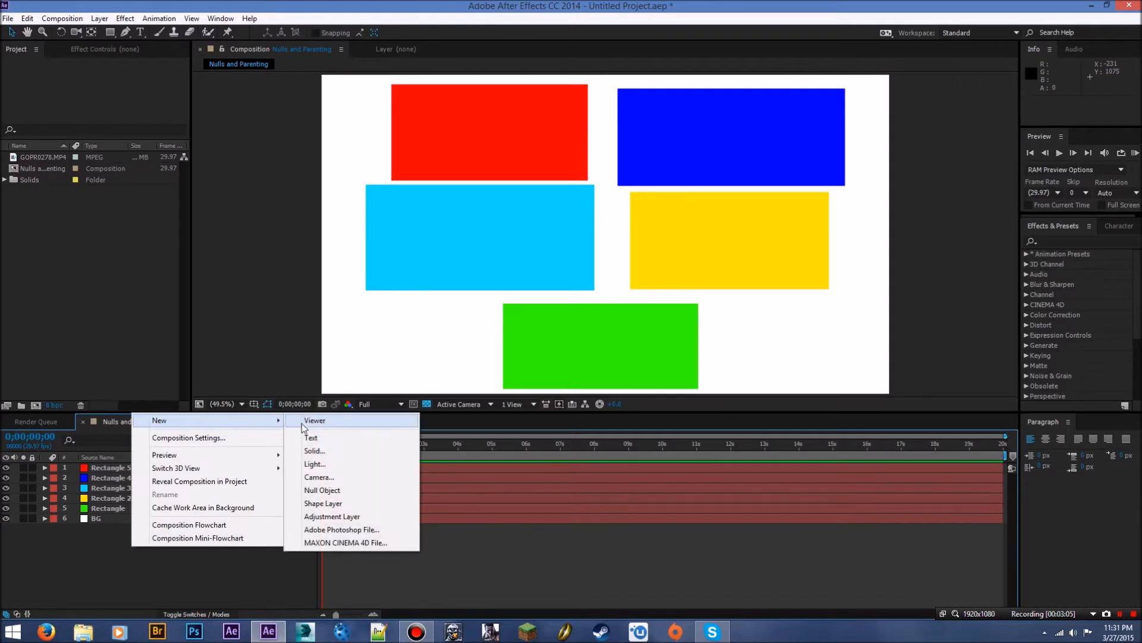
{"action": "left_click", "coordinate": [333, 490]}
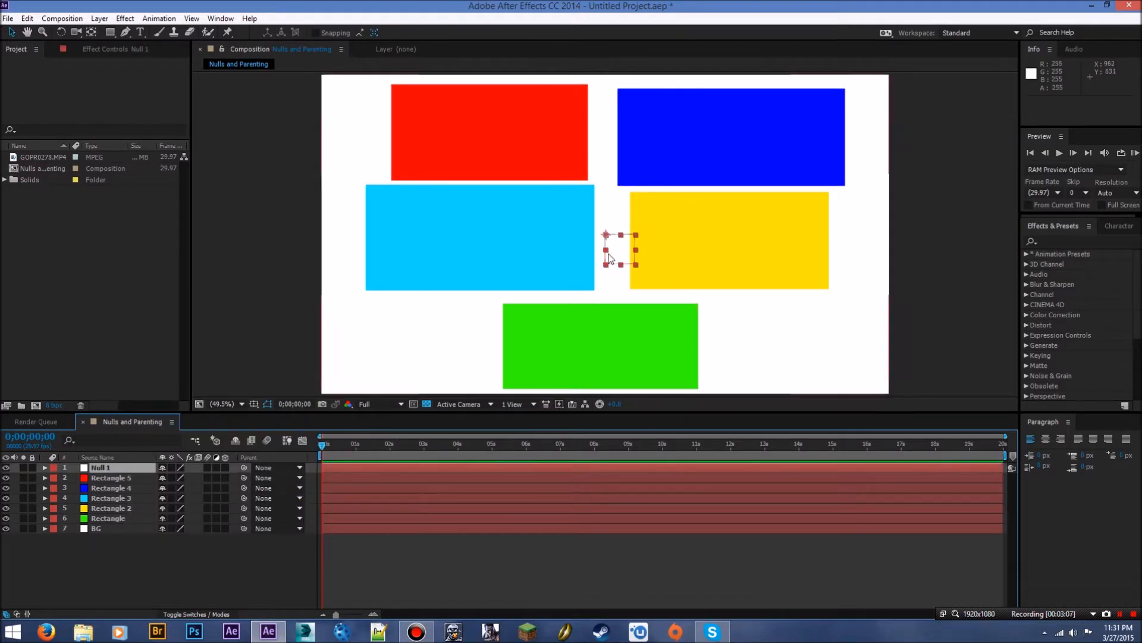
{"action": "left_click", "coordinate": [621, 241]}
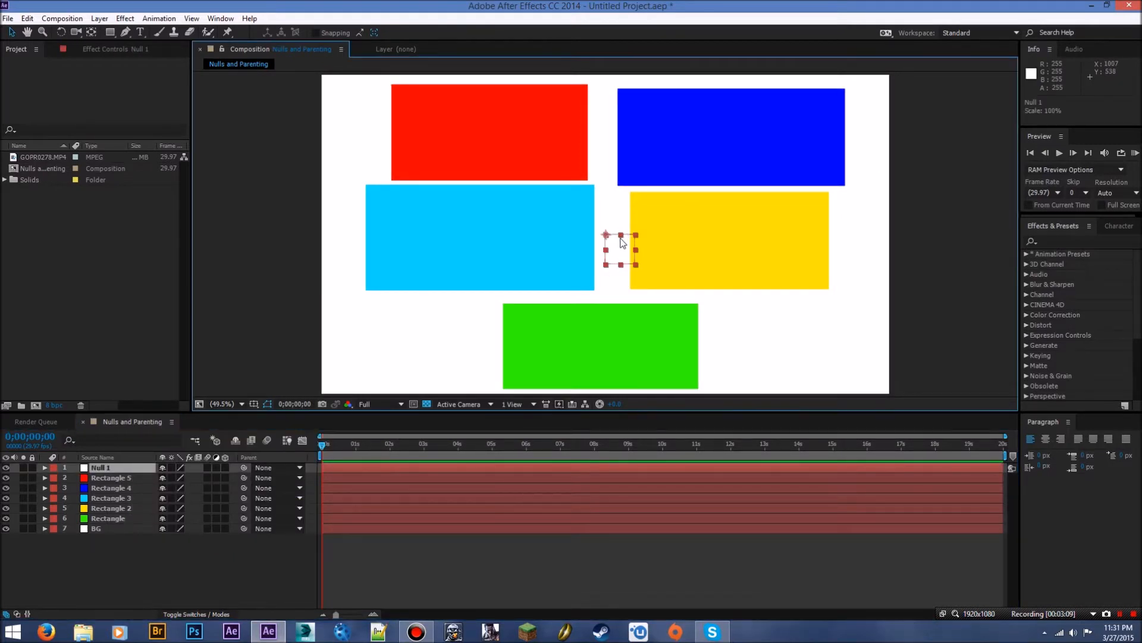
{"action": "left_click_drag", "start_coordinate": [625, 253], "coordinate": [812, 343]}
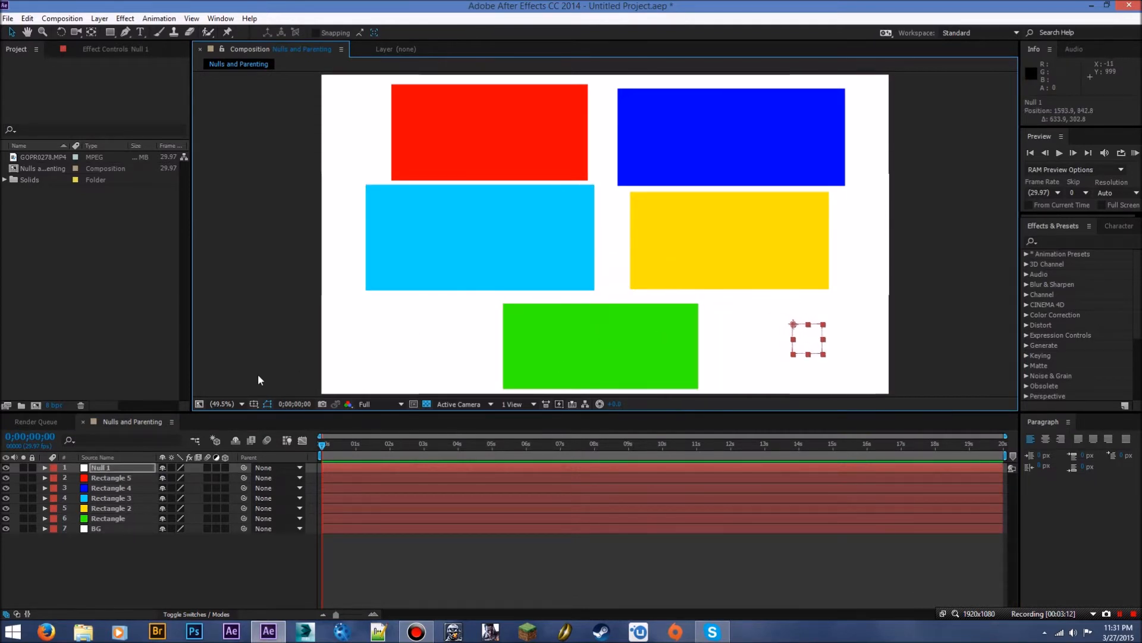
Parent all five rectangle layers to the Null 1 layer.
{"action": "left_click", "coordinate": [130, 478]}
{"action": "left_click", "coordinate": [124, 518], "text": "shift"}
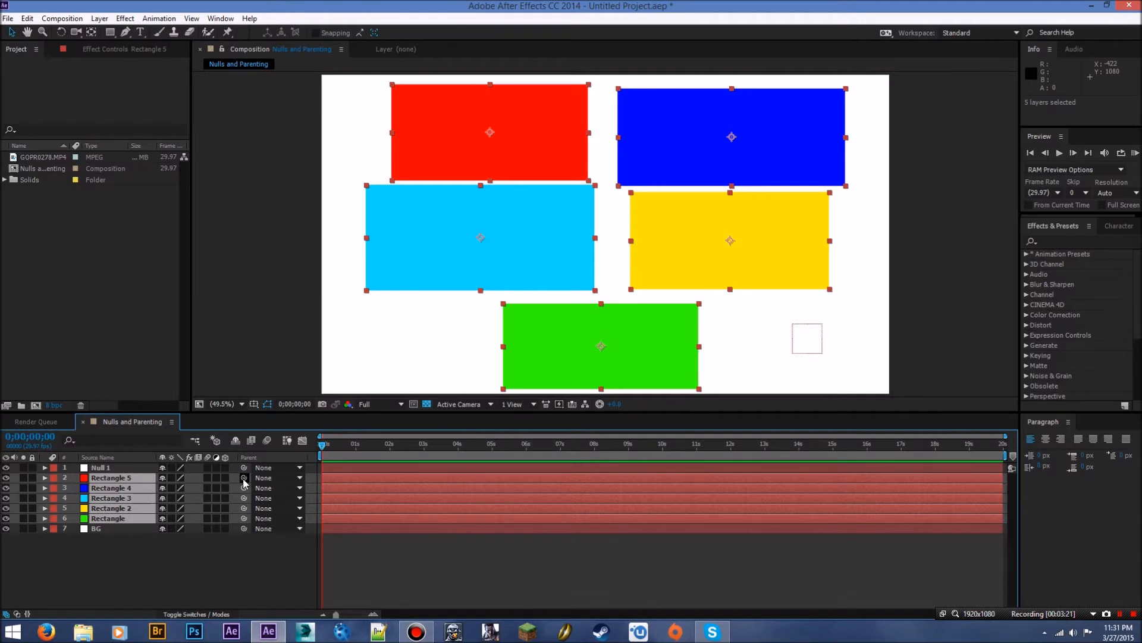
{"action": "left_click_drag", "start_coordinate": [244, 519], "coordinate": [131, 471]}
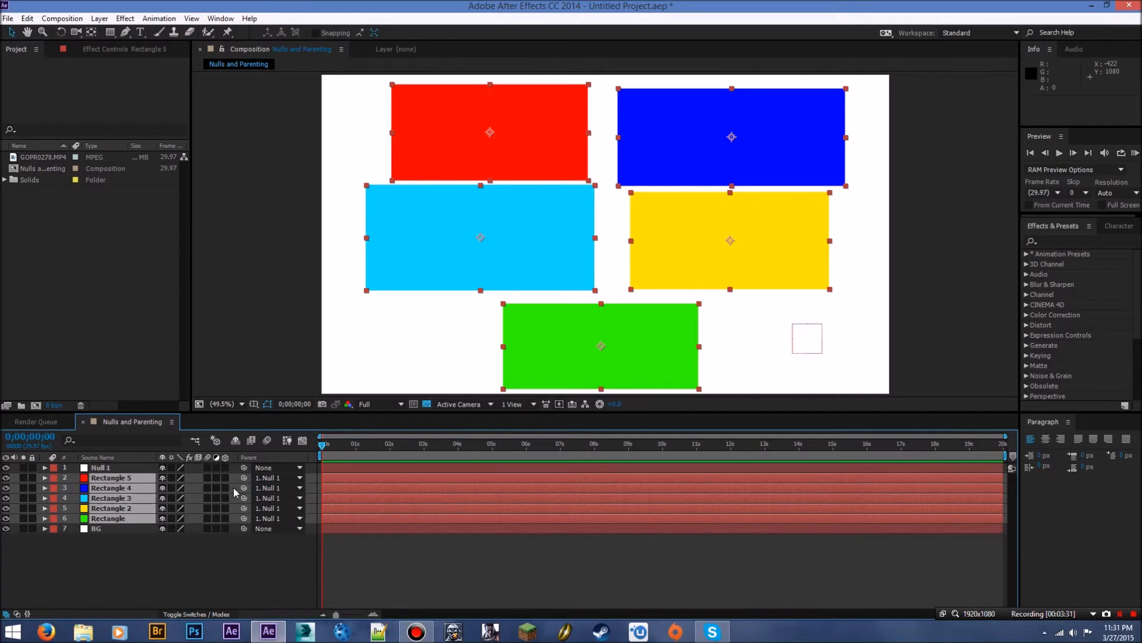
Move and scale the null to transform all its parented rectangles together, placing the null at about 1628, 829.
{"action": "left_click", "coordinate": [113, 468]}
{"action": "left_click_drag", "start_coordinate": [826, 360], "coordinate": [780, 305]}
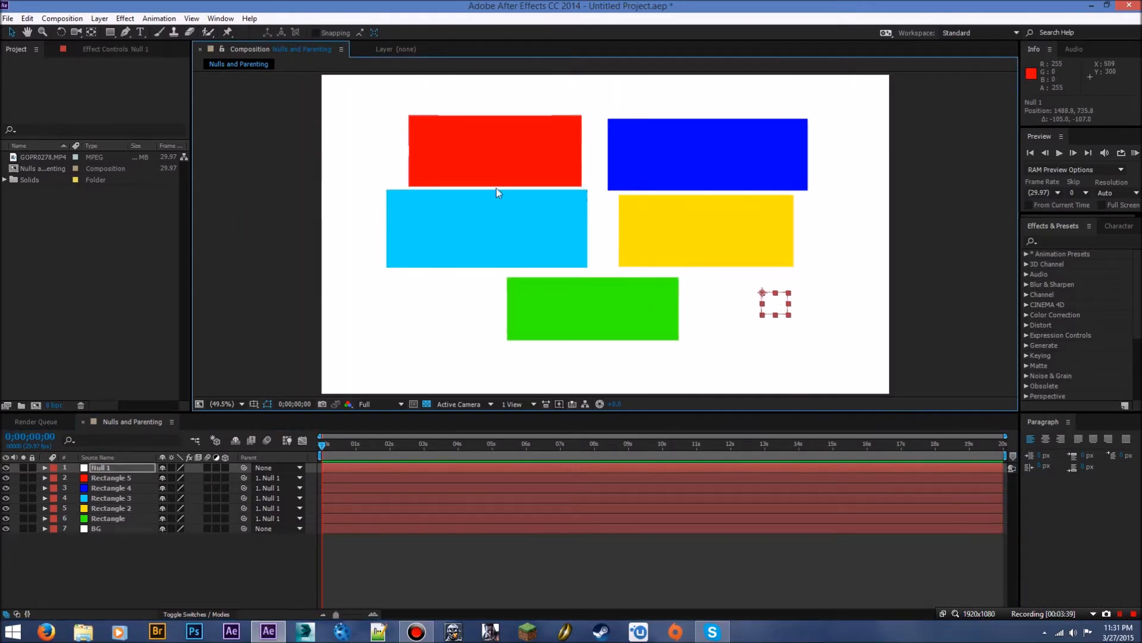
{"action": "mouse_move", "coordinate": [790, 322]}
{"action": "left_mouse_down"}
{"action": "mouse_move", "coordinate": [826, 325]}
{"action": "mouse_move", "coordinate": [829, 298]}
{"action": "mouse_move", "coordinate": [801, 286]}
{"action": "mouse_move", "coordinate": [765, 298]}
{"action": "mouse_move", "coordinate": [792, 321]}
{"action": "left_mouse_up"}
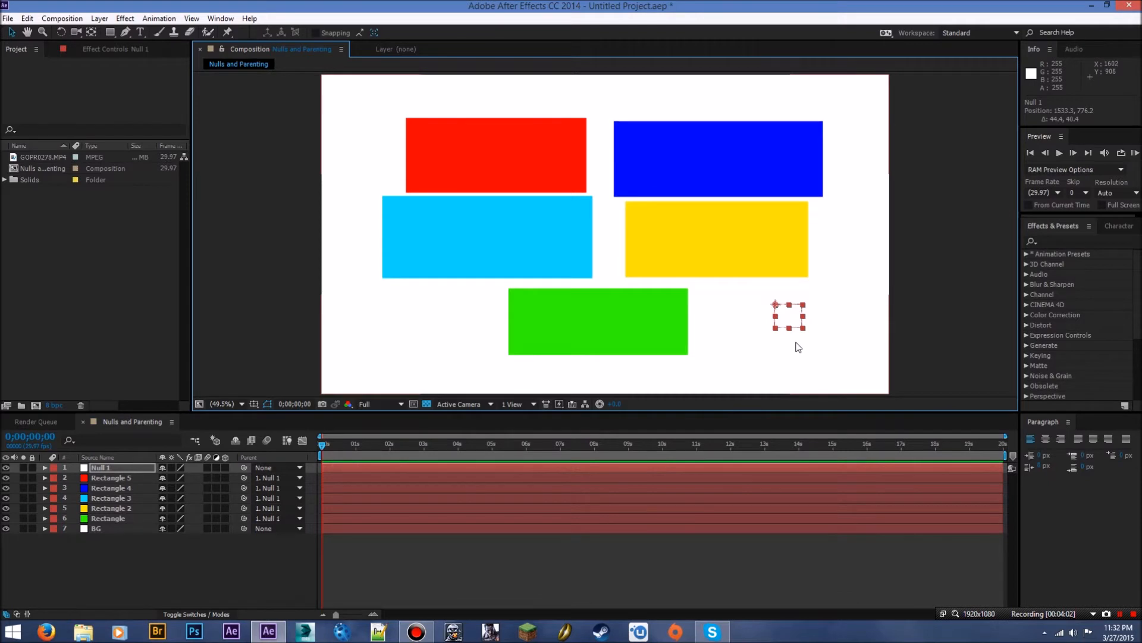
{"action": "left_click_drag", "start_coordinate": [804, 331], "coordinate": [832, 339]}
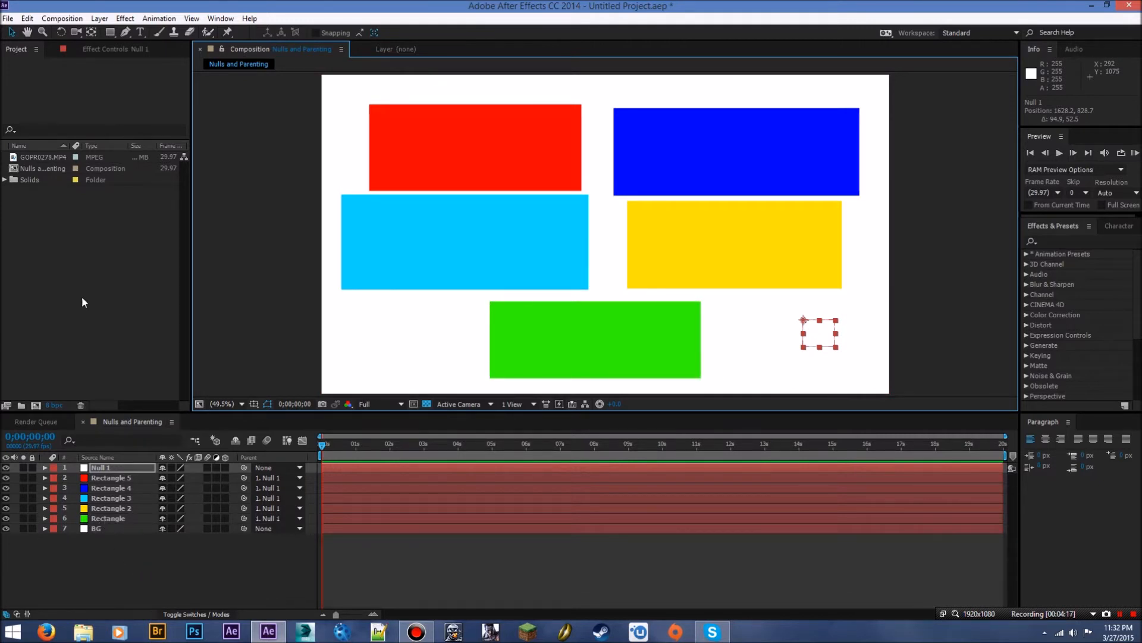
Create a 20-second HDTV 1080 29.97 composition named Tracking and add the GOPR0278.MP4 footage to it.
{"action": "right_click", "coordinate": [56, 249]}
{"action": "left_click", "coordinate": [137, 260]}
{"action": "key", "text": "BackSpace"}
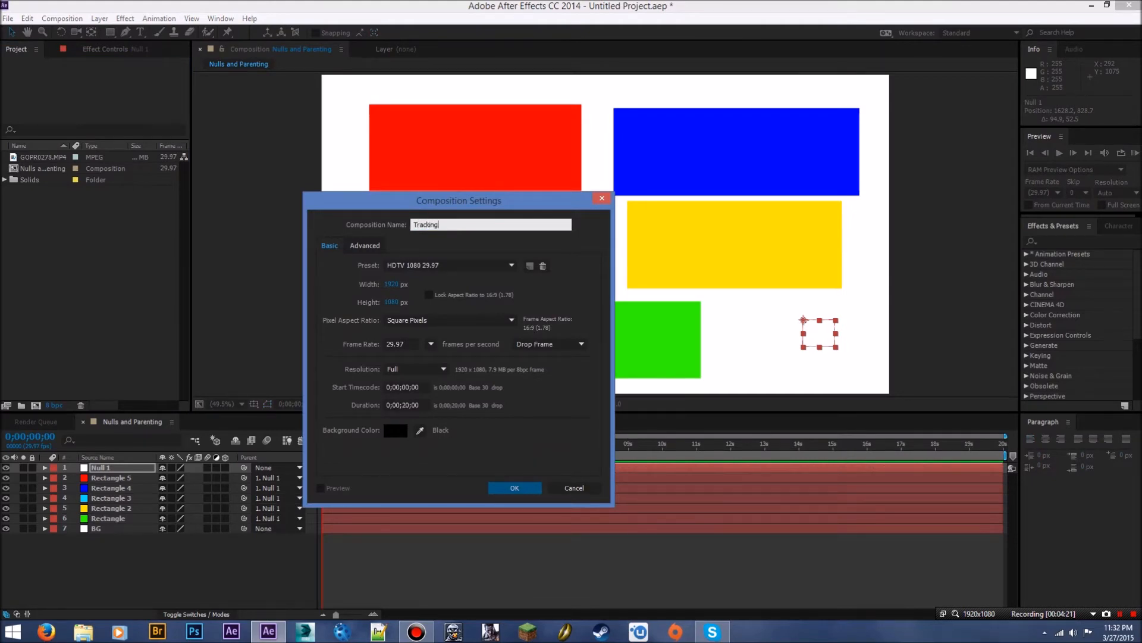
{"action": "left_click", "coordinate": [514, 488]}
{"action": "mouse_move", "coordinate": [37, 157]}
{"action": "left_mouse_down"}
{"action": "mouse_move", "coordinate": [48, 218]}
{"action": "mouse_move", "coordinate": [36, 158]}
{"action": "left_mouse_up"}
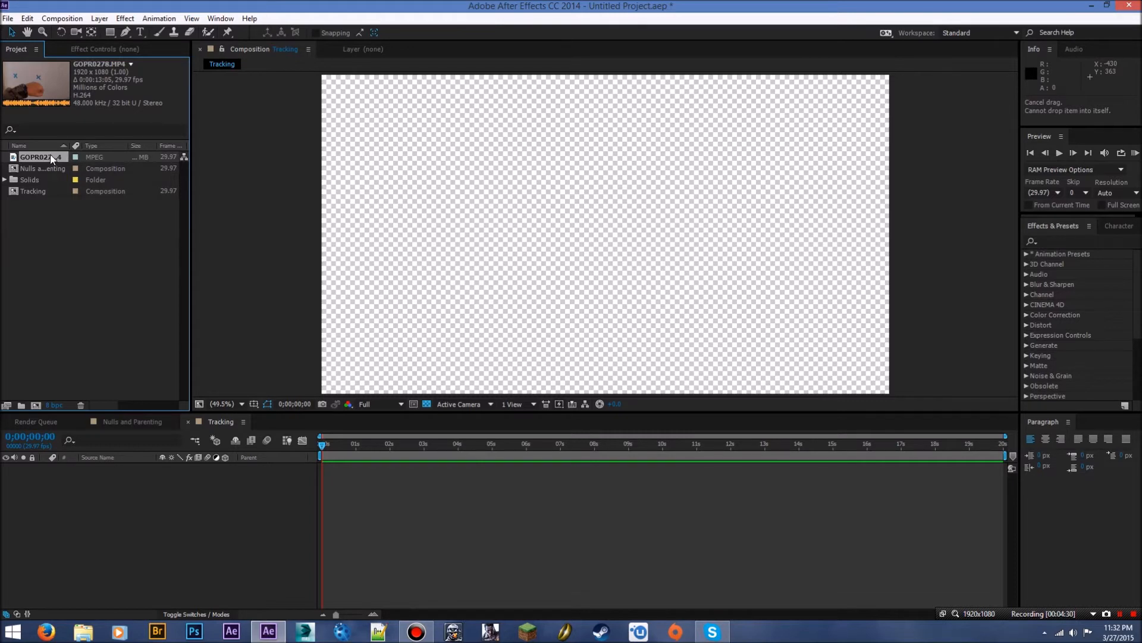
{"action": "left_click_drag", "start_coordinate": [41, 154], "coordinate": [41, 191]}
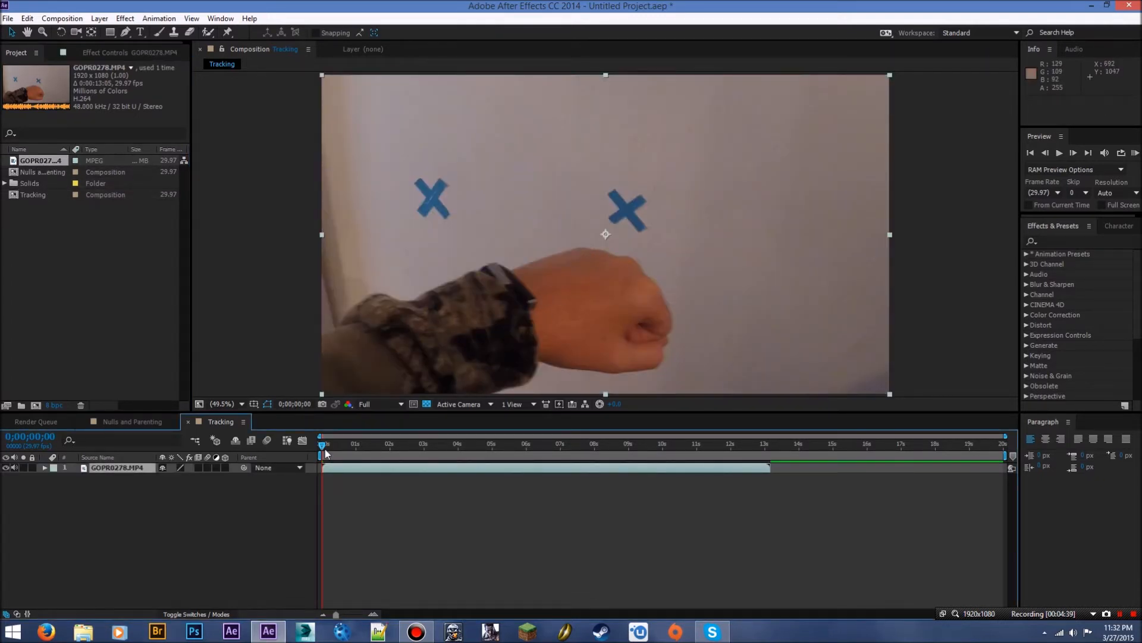
Scrub the footage to review how the blue tape markers move, and add a null object to the Tracking composition.
{"action": "left_click_drag", "start_coordinate": [338, 451], "coordinate": [586, 446]}
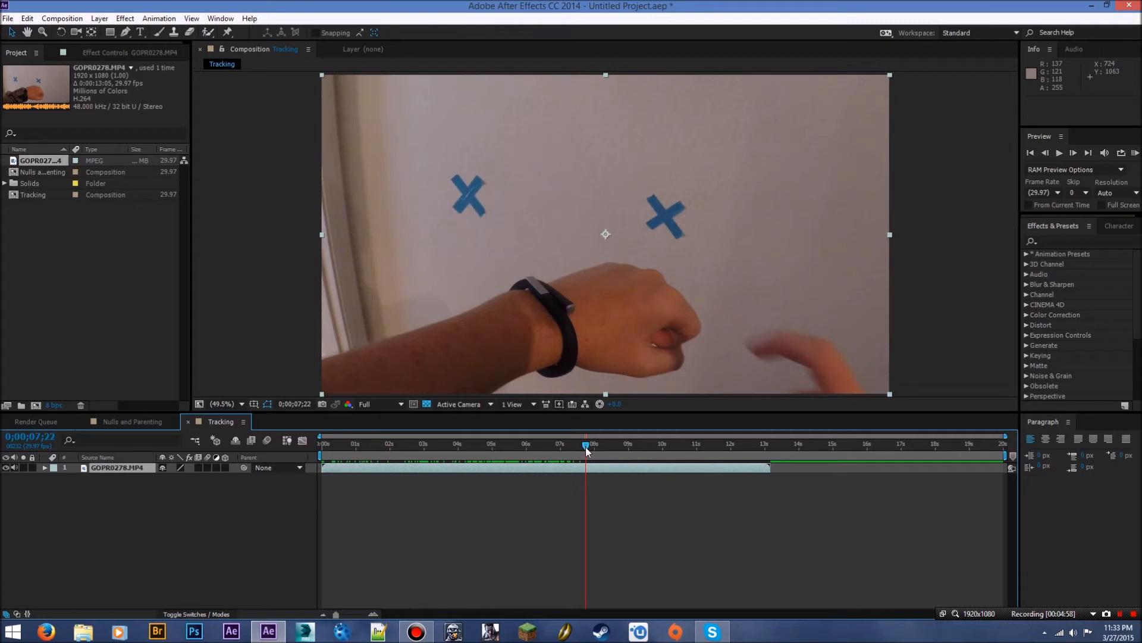
{"action": "left_click_drag", "start_coordinate": [586, 450], "coordinate": [424, 450]}
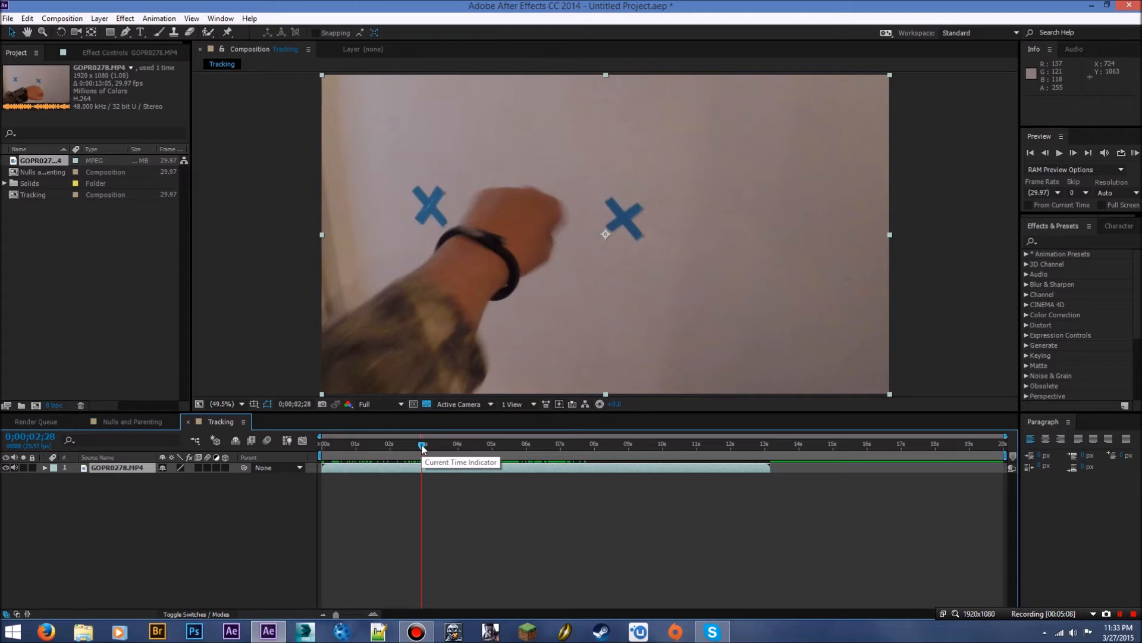
{"action": "left_click_drag", "start_coordinate": [423, 447], "coordinate": [337, 446]}
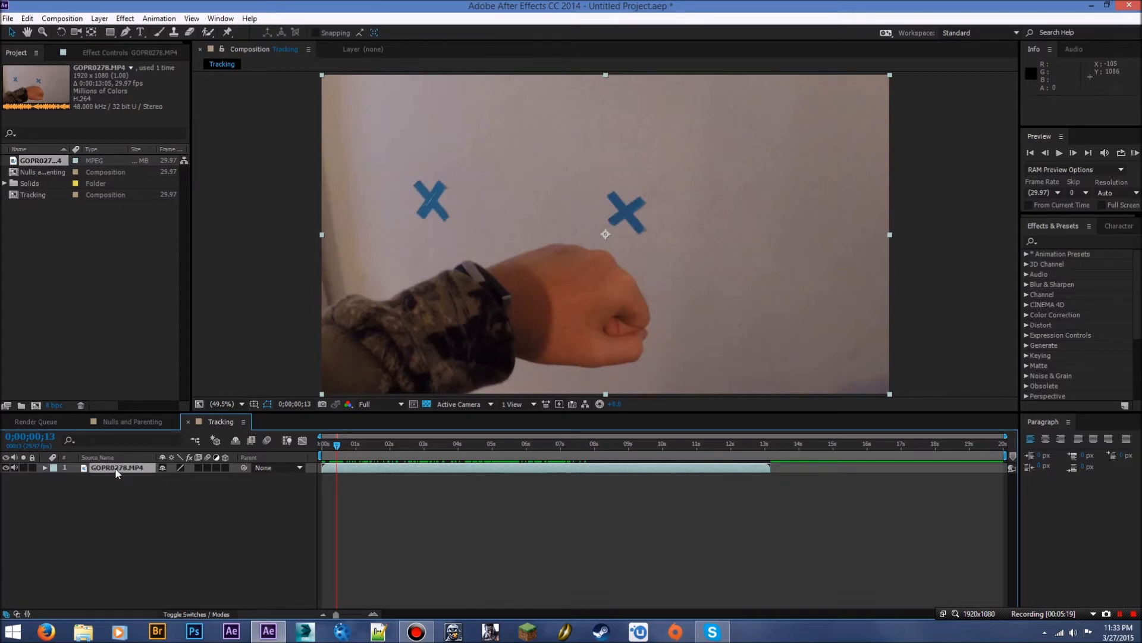
{"action": "right_click", "coordinate": [113, 500]}
{"action": "mouse_move", "coordinate": [149, 365]}
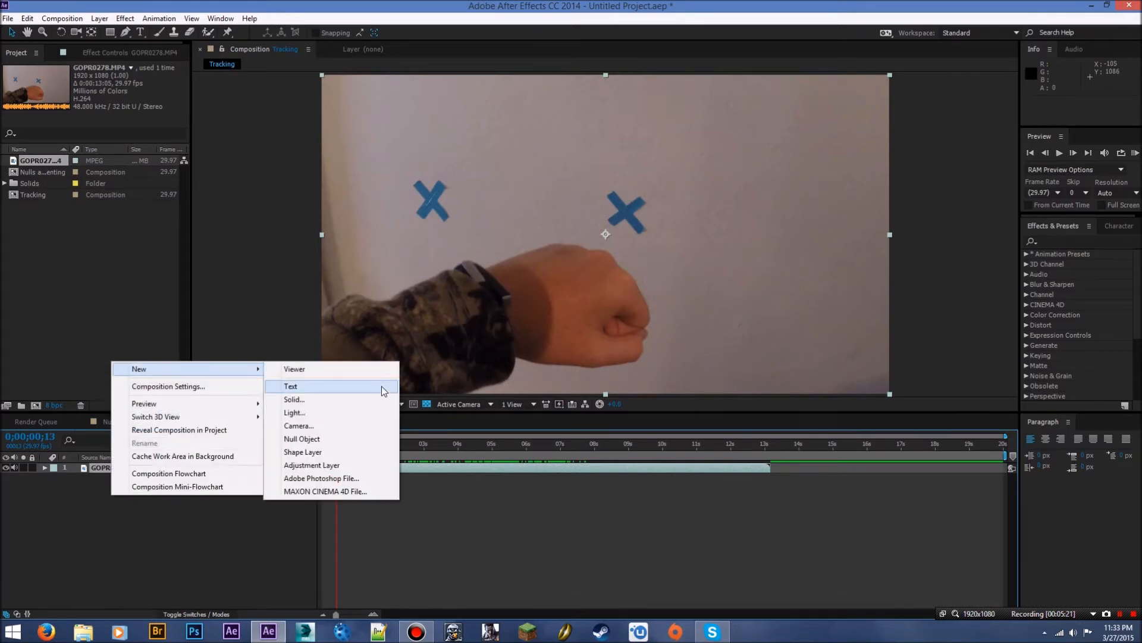
{"action": "left_click", "coordinate": [357, 439]}
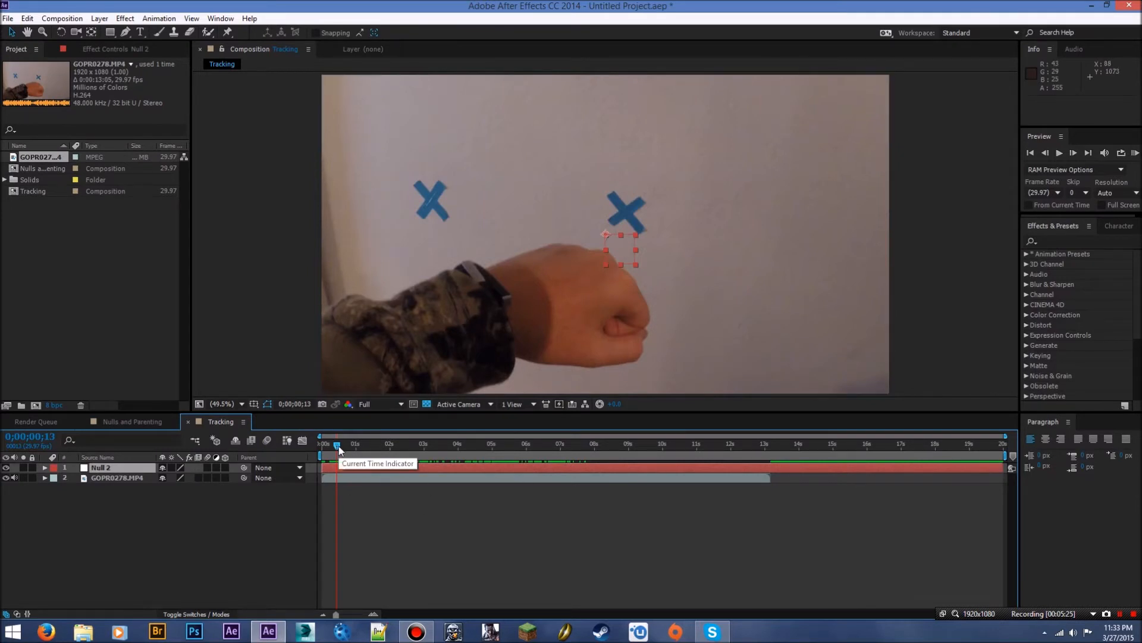
Set up a Track Motion tracker on the GOPR0278.MP4 layer with Null 2 as the motion target.
{"action": "left_click", "coordinate": [119, 477]}
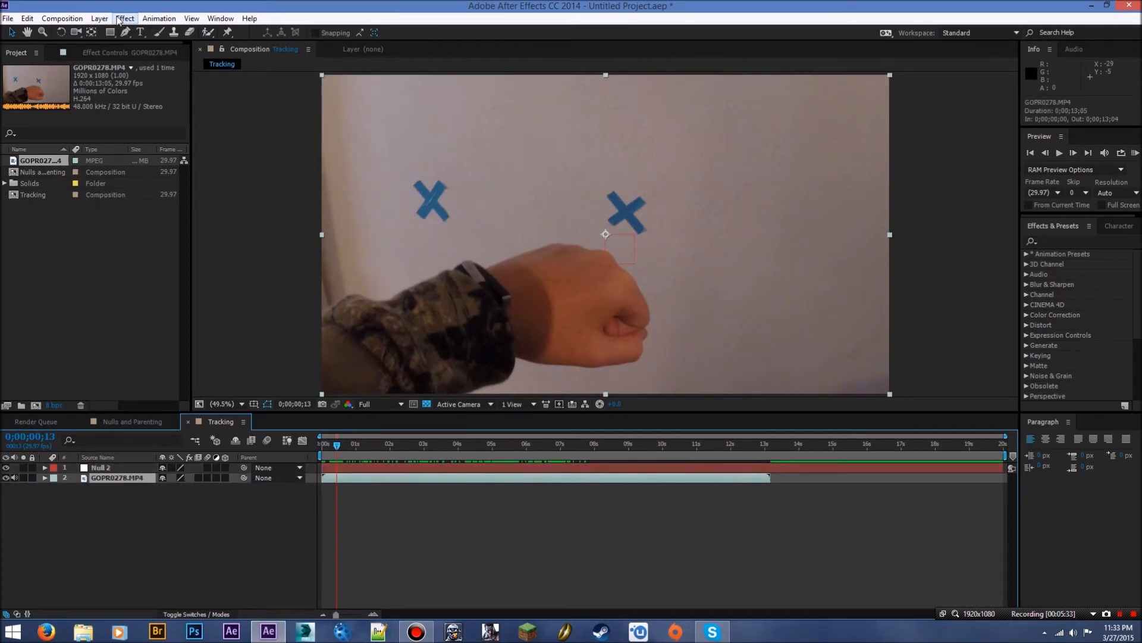
{"action": "left_click", "coordinate": [156, 18]}
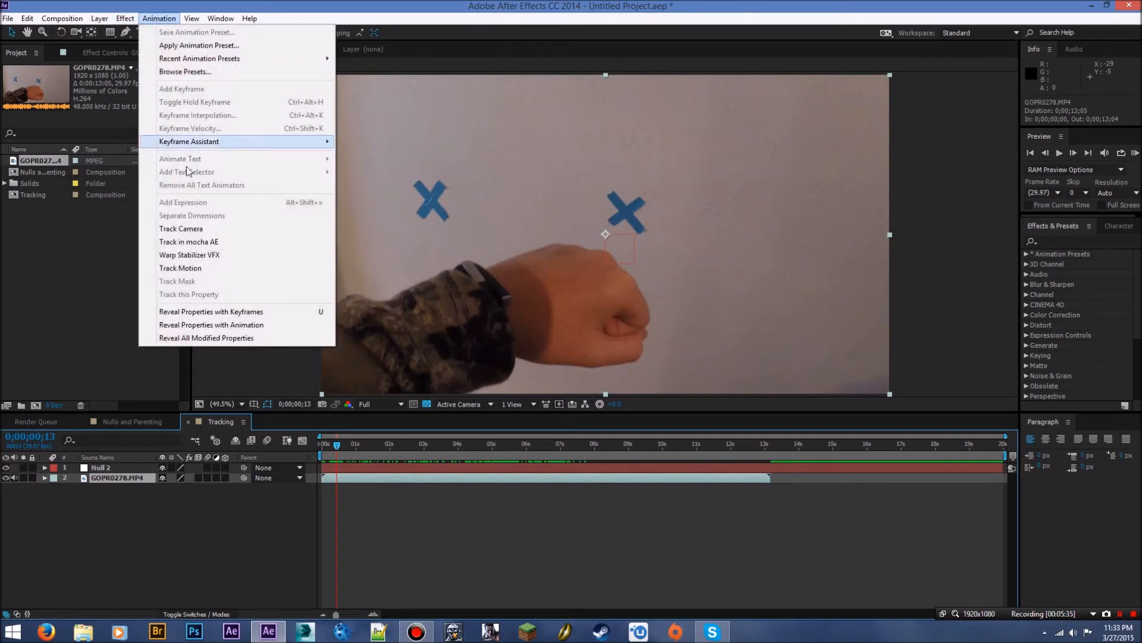
{"action": "left_click", "coordinate": [202, 269]}
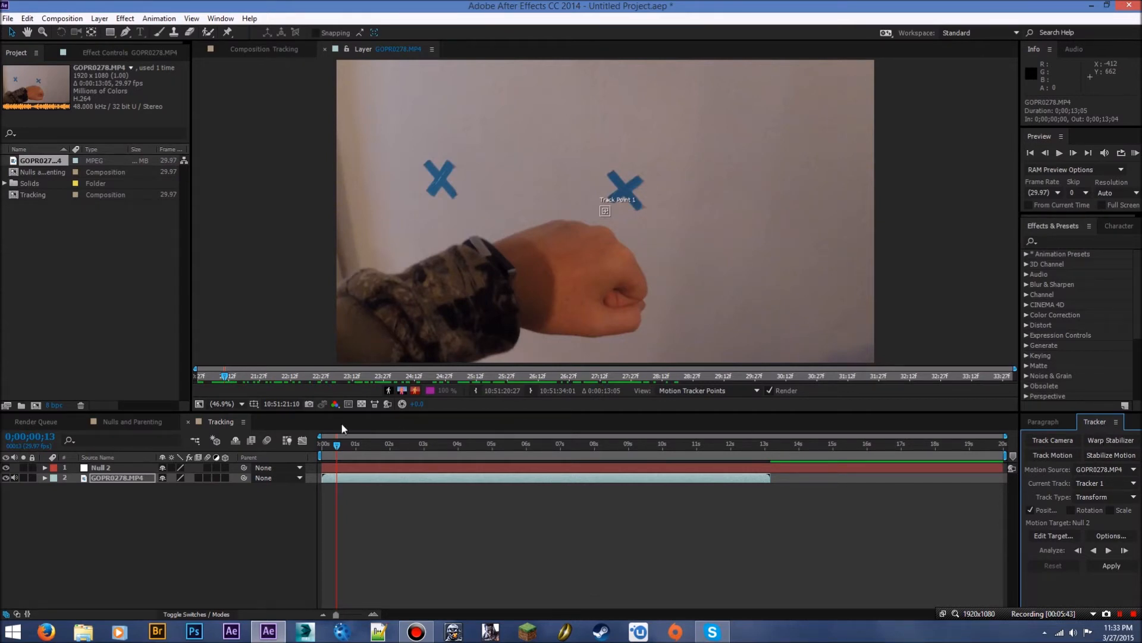
{"action": "left_click", "coordinate": [131, 480]}
{"action": "left_click", "coordinate": [1054, 452]}
Enlarge Track Point 1's feature and search regions and place it on the centre of the right blue X.
{"action": "scroll", "coordinate": [606, 208], "scroll_direction": "up", "scroll_amount": 3}
{"action": "scroll", "coordinate": [638, 190], "scroll_direction": "up", "scroll_amount": 2}
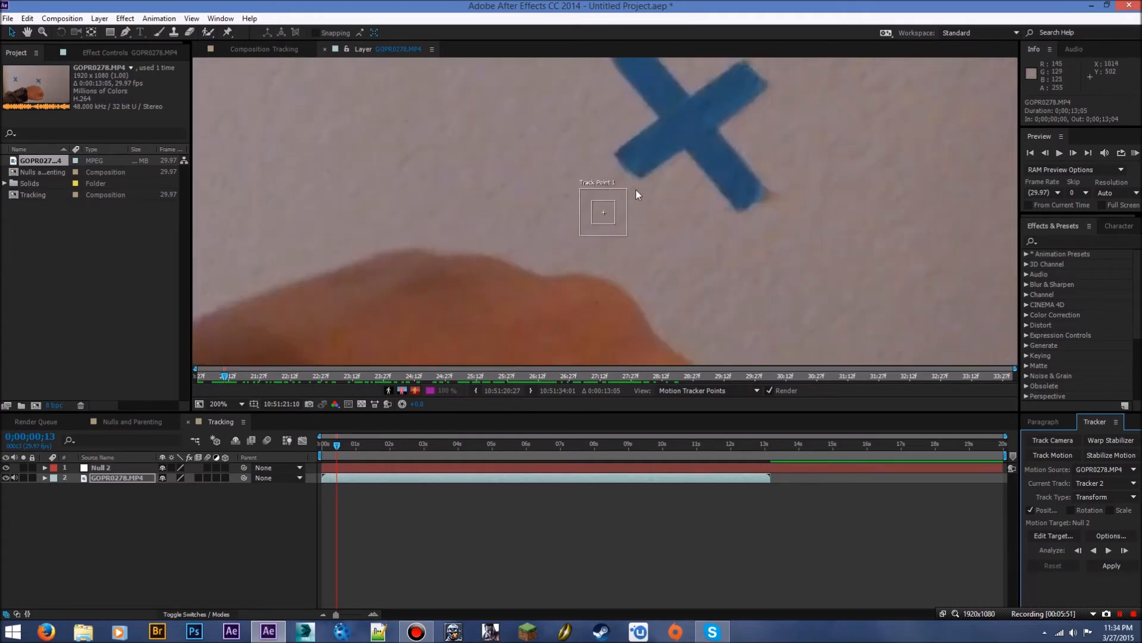
{"action": "scroll", "coordinate": [638, 190], "scroll_direction": "down", "scroll_amount": 5}
{"action": "scroll", "coordinate": [610, 208], "scroll_direction": "up", "scroll_amount": 5}
{"action": "left_click_drag", "start_coordinate": [626, 233], "coordinate": [663, 268]}
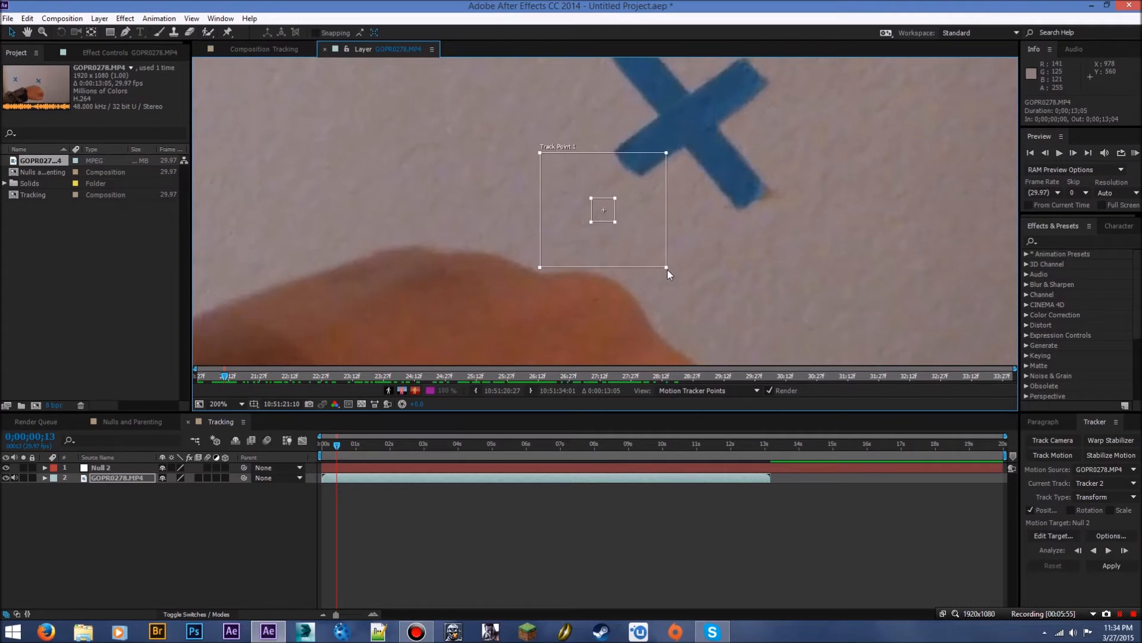
{"action": "scroll", "coordinate": [652, 243], "scroll_direction": "down", "scroll_amount": 2}
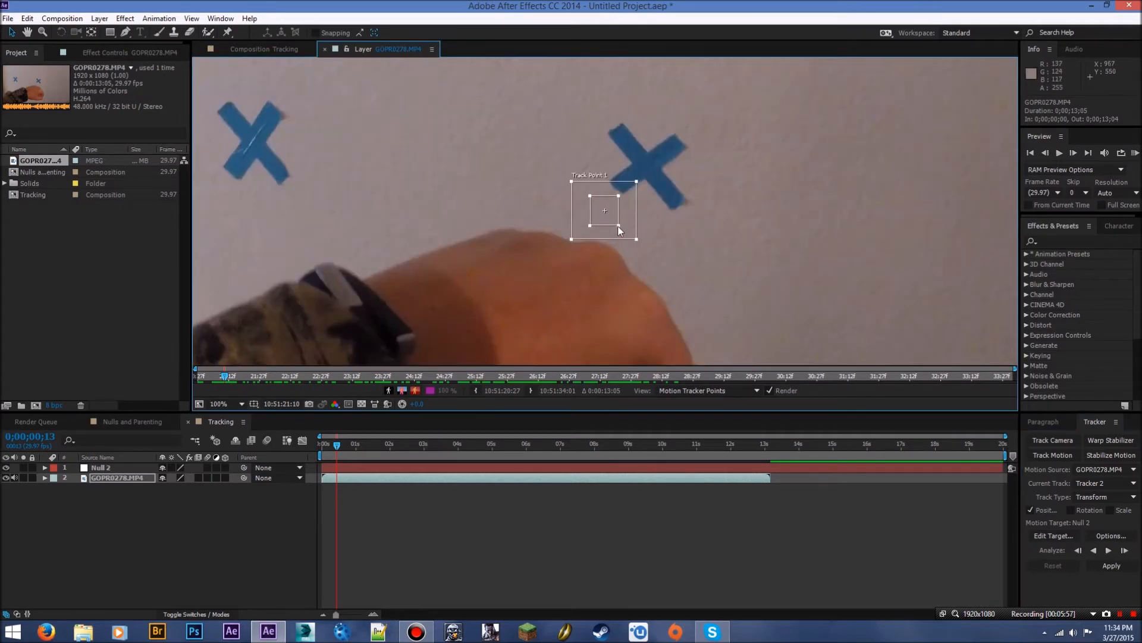
{"action": "scroll", "coordinate": [616, 222], "scroll_direction": "down", "scroll_amount": 2}
{"action": "left_click_drag", "start_coordinate": [609, 216], "coordinate": [625, 185]}
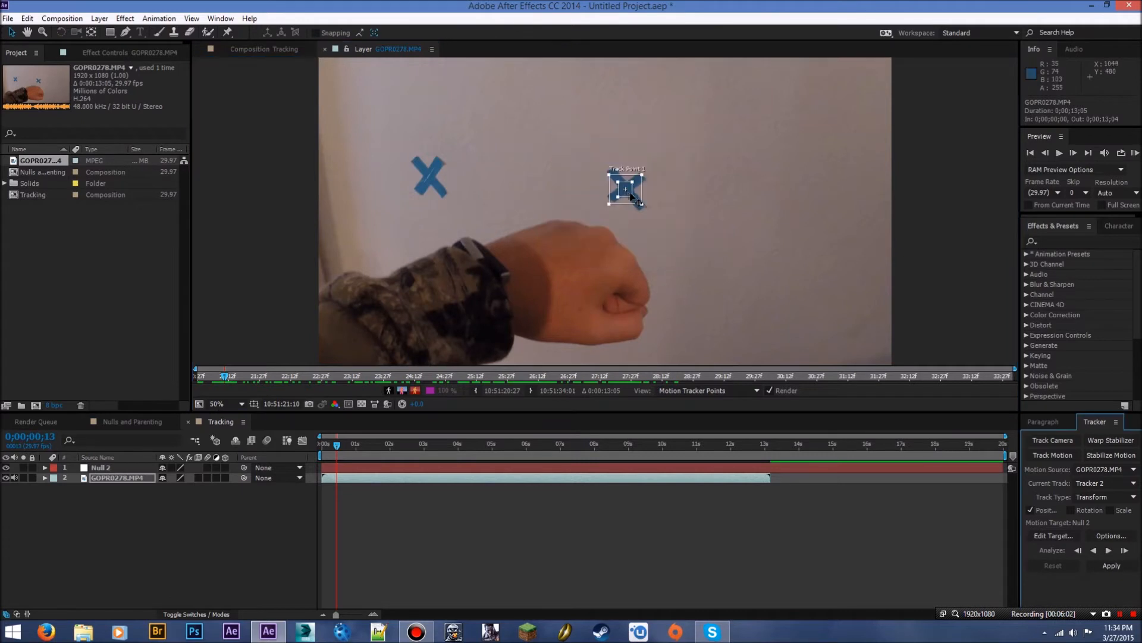
Resize Track Point 1 so its feature region covers the right X's centre and its search region encloses the X.
{"action": "scroll", "coordinate": [626, 185], "scroll_direction": "up", "scroll_amount": 2}
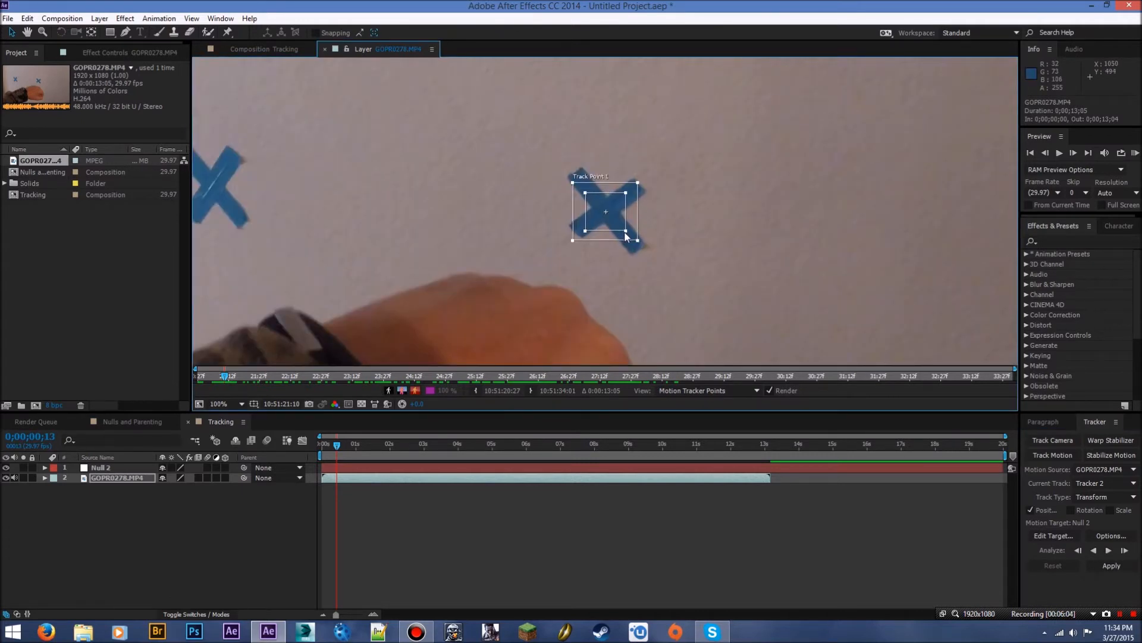
{"action": "scroll", "coordinate": [620, 232], "scroll_direction": "down", "scroll_amount": 2}
{"action": "scroll", "coordinate": [618, 214], "scroll_direction": "up", "scroll_amount": 4}
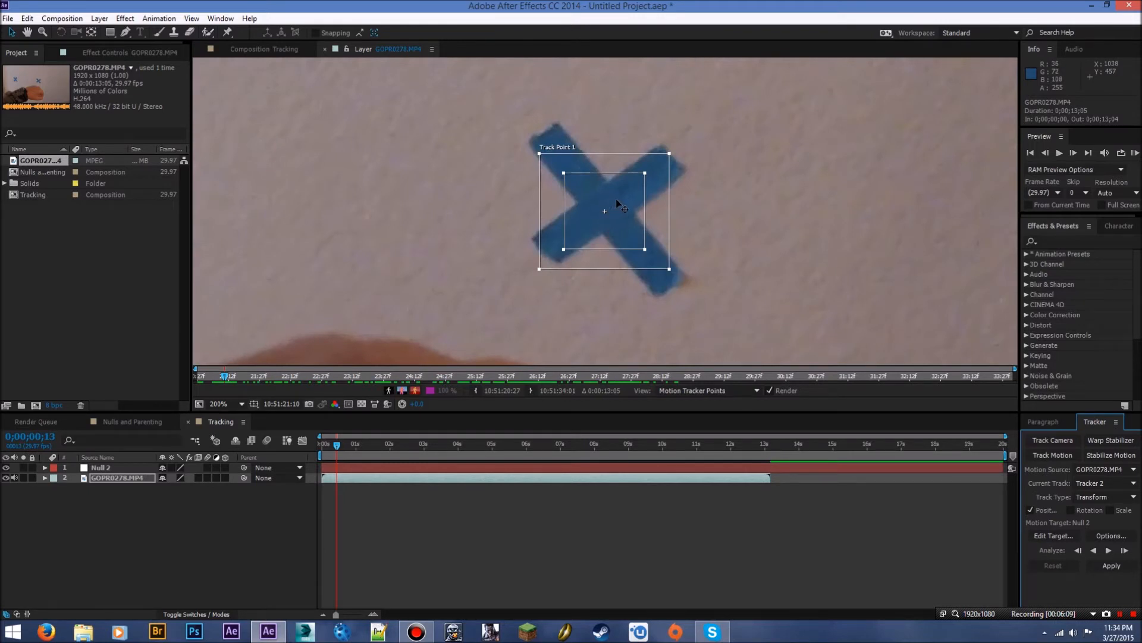
{"action": "scroll", "coordinate": [618, 202], "scroll_direction": "down", "scroll_amount": 2}
{"action": "left_click_drag", "start_coordinate": [638, 239], "coordinate": [651, 252]}
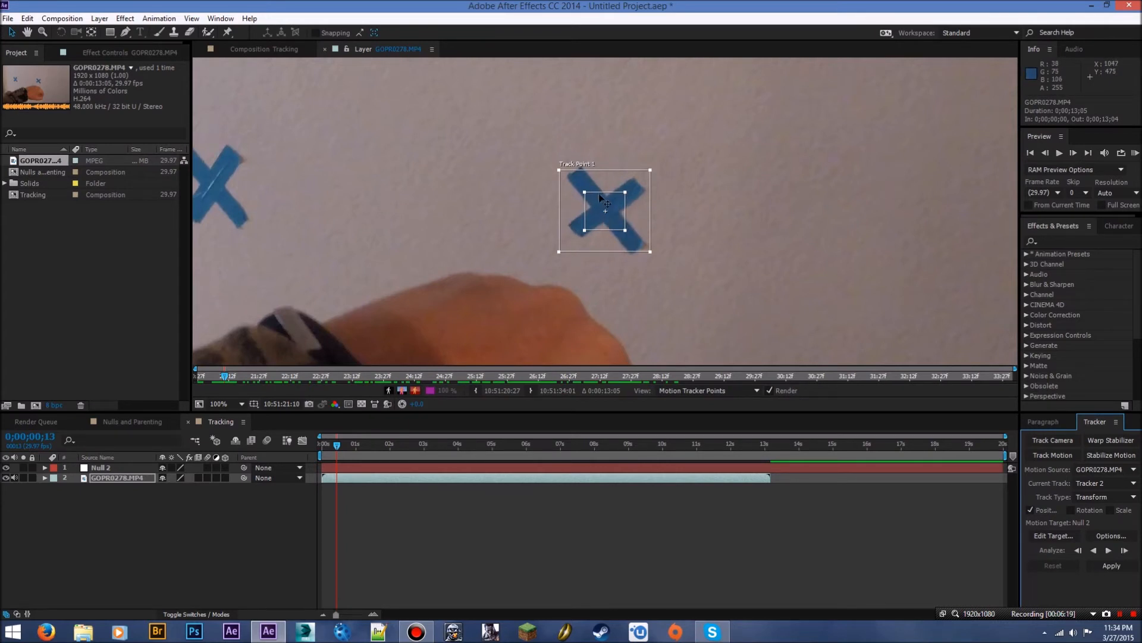
Return to the first frame of the footage and enable rotation tracking alongside position.
{"action": "key", "text": "comma"}
{"action": "left_click_drag", "start_coordinate": [535, 229], "coordinate": [530, 209]}
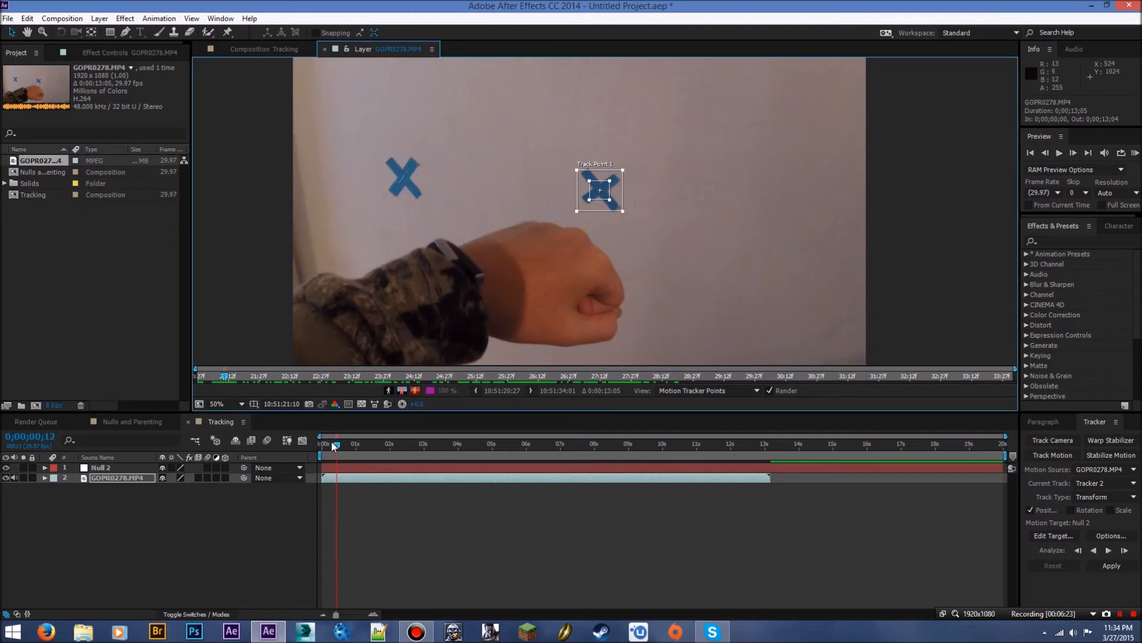
{"action": "left_click_drag", "start_coordinate": [335, 445], "coordinate": [322, 445]}
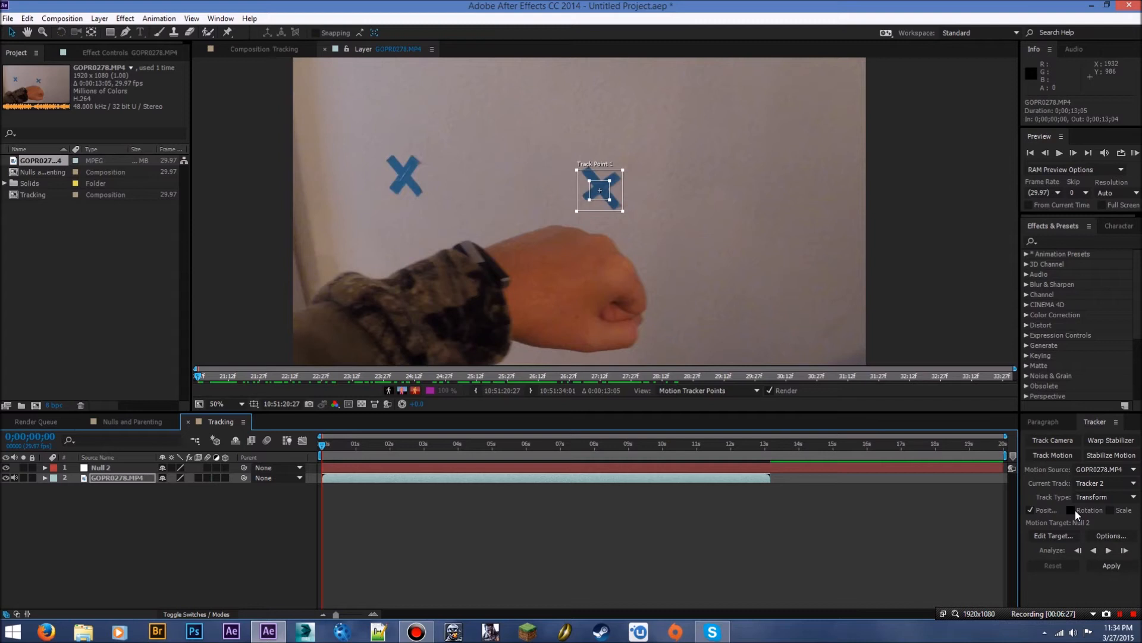
{"action": "left_click_drag", "start_coordinate": [380, 445], "coordinate": [290, 442]}
{"action": "left_click", "coordinate": [1071, 510]}
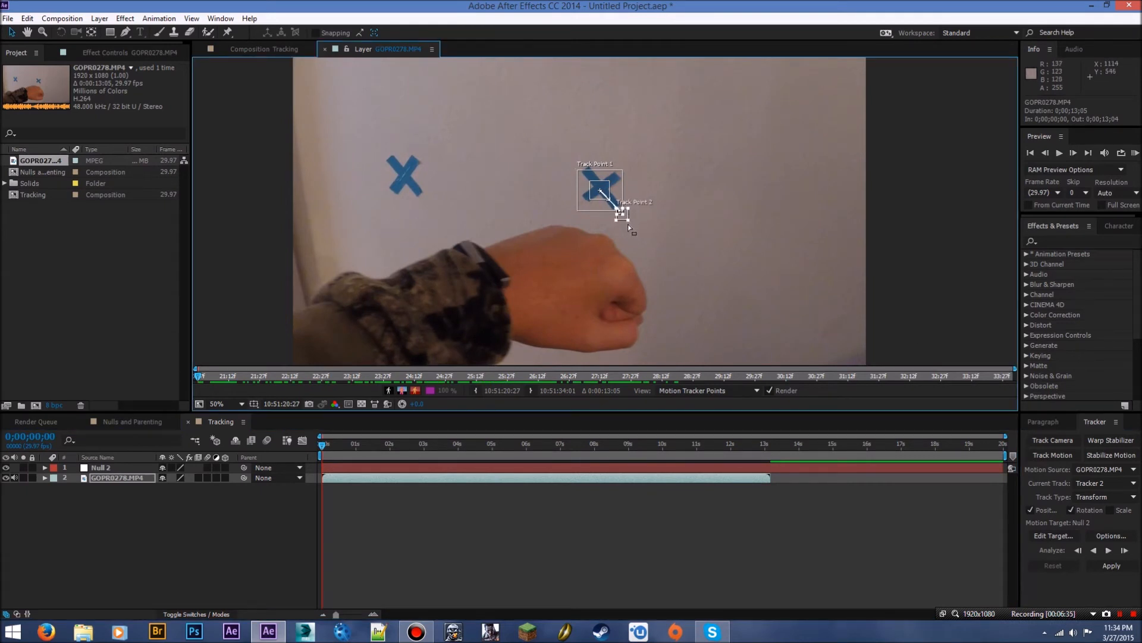
Move Track Point 2 onto the centre of the left blue X and enlarge its regions.
{"action": "left_click_drag", "start_coordinate": [626, 217], "coordinate": [315, 149]}
{"action": "scroll", "coordinate": [625, 215], "scroll_direction": "up", "scroll_amount": 4}
{"action": "key", "text": "comma"}
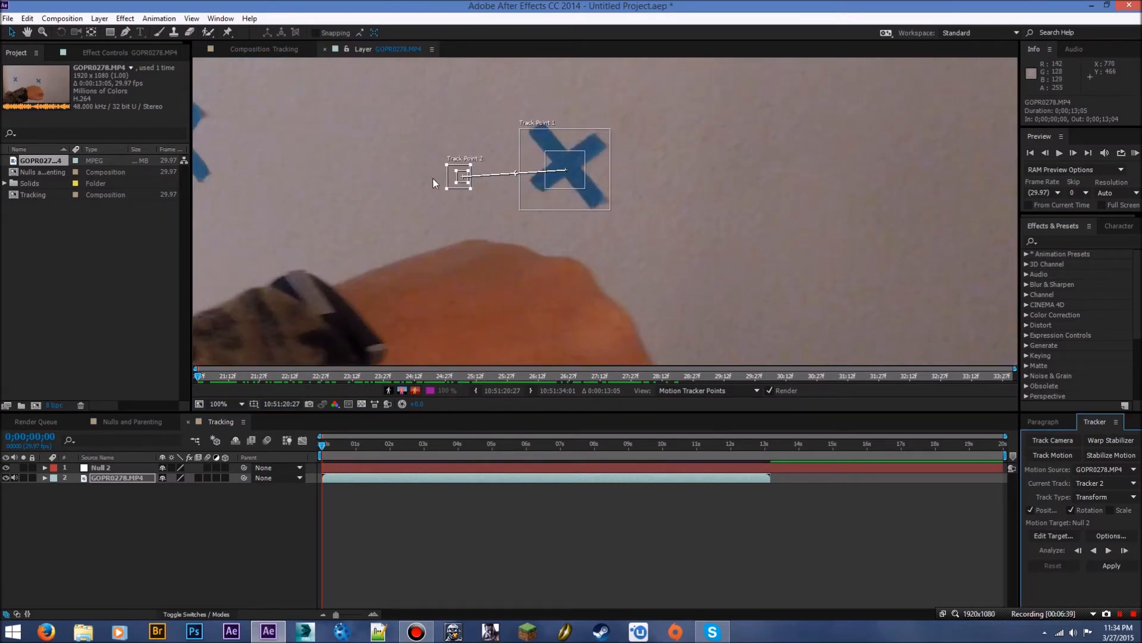
{"action": "left_click_drag", "start_coordinate": [471, 189], "coordinate": [377, 152]}
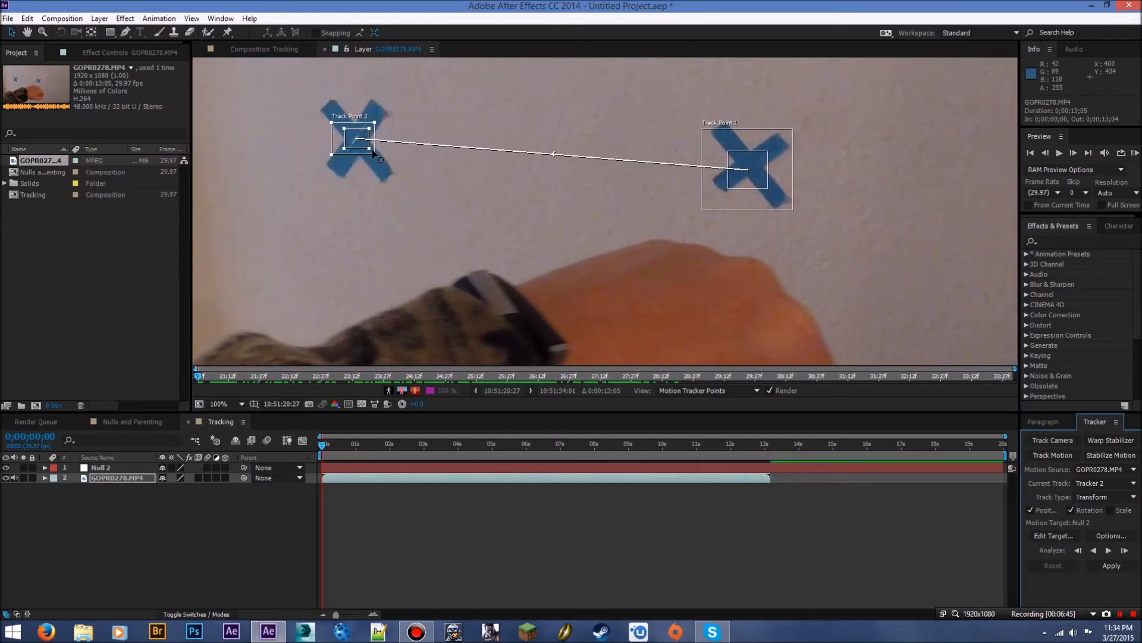
{"action": "mouse_move", "coordinate": [376, 155]}
{"action": "left_mouse_down"}
{"action": "mouse_move", "coordinate": [388, 163]}
{"action": "mouse_move", "coordinate": [379, 155]}
{"action": "left_mouse_up"}
{"action": "key", "text": "comma"}
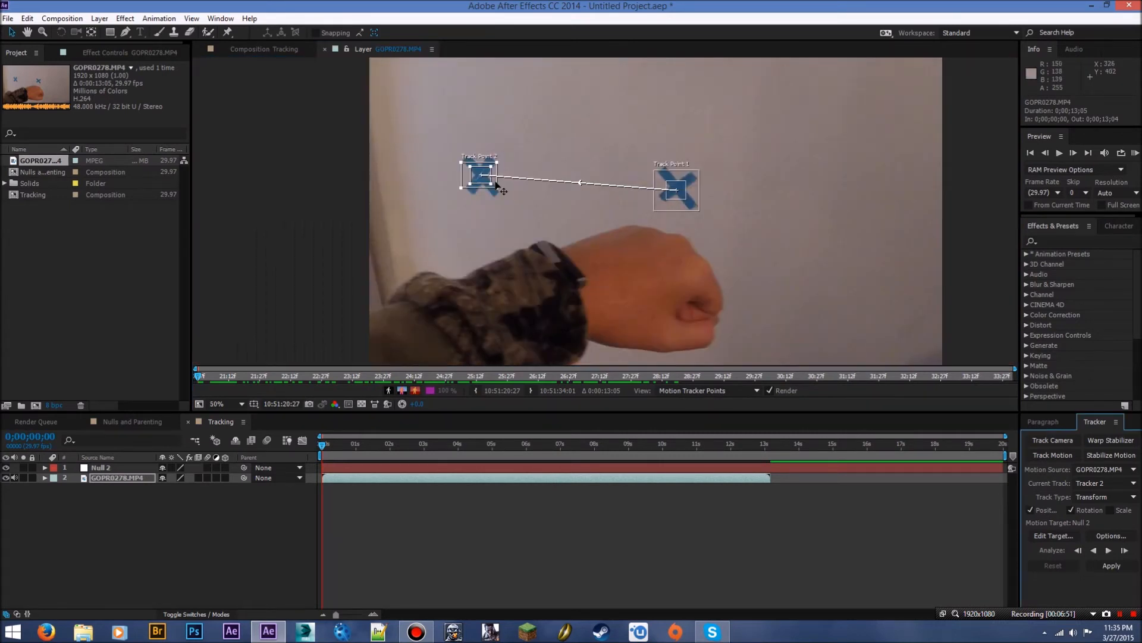
Fit Track Point 2's feature region to the left X's centre and expand its search region around the X.
{"action": "left_click_drag", "start_coordinate": [771, 235], "coordinate": [704, 208]}
{"action": "scroll", "coordinate": [694, 205], "scroll_direction": "up", "scroll_amount": 2}
{"action": "scroll", "coordinate": [651, 203], "scroll_direction": "down", "scroll_amount": 1}
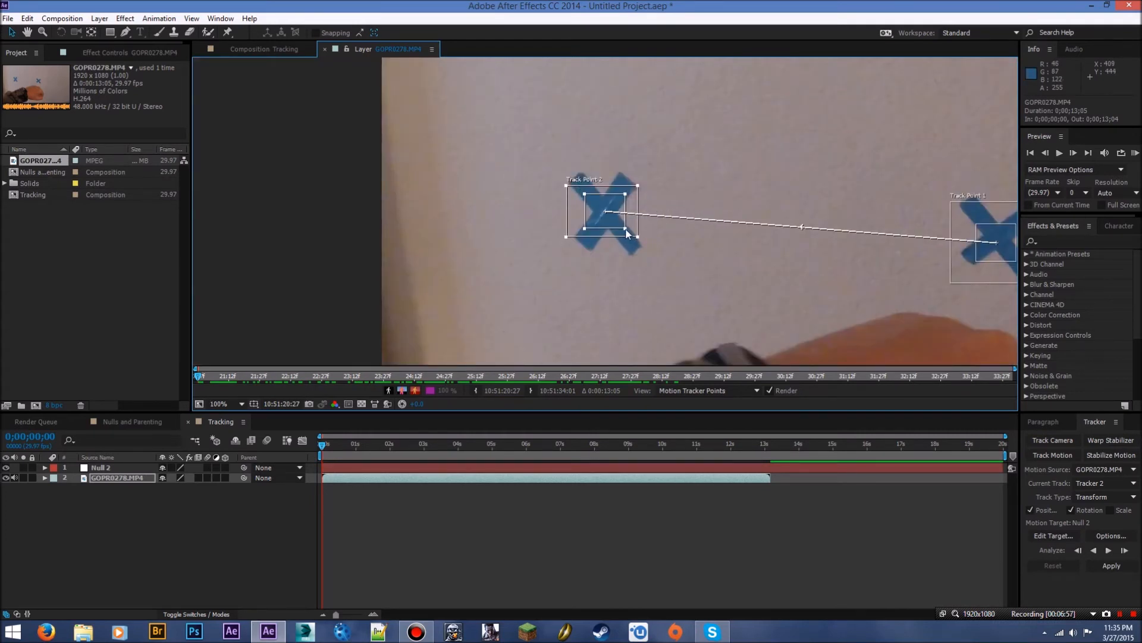
{"action": "scroll", "coordinate": [684, 223], "scroll_direction": "down", "scroll_amount": 1}
{"action": "left_click_drag", "start_coordinate": [722, 264], "coordinate": [564, 227]}
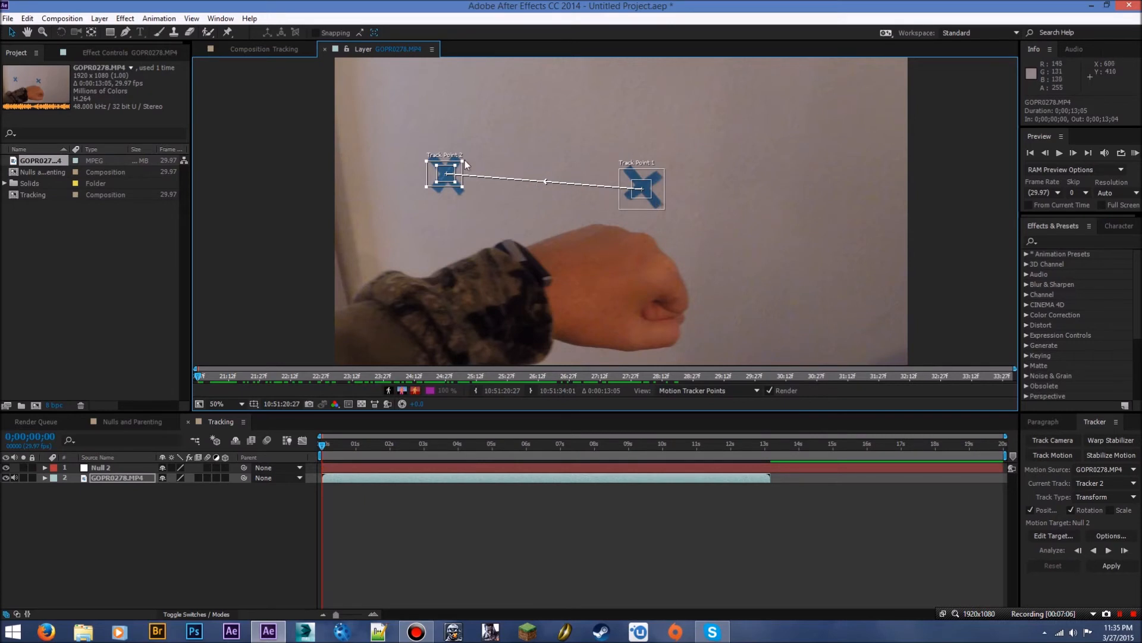
{"action": "scroll", "coordinate": [462, 166], "scroll_direction": "up", "scroll_amount": 1}
{"action": "left_click_drag", "start_coordinate": [637, 238], "coordinate": [639, 244]}
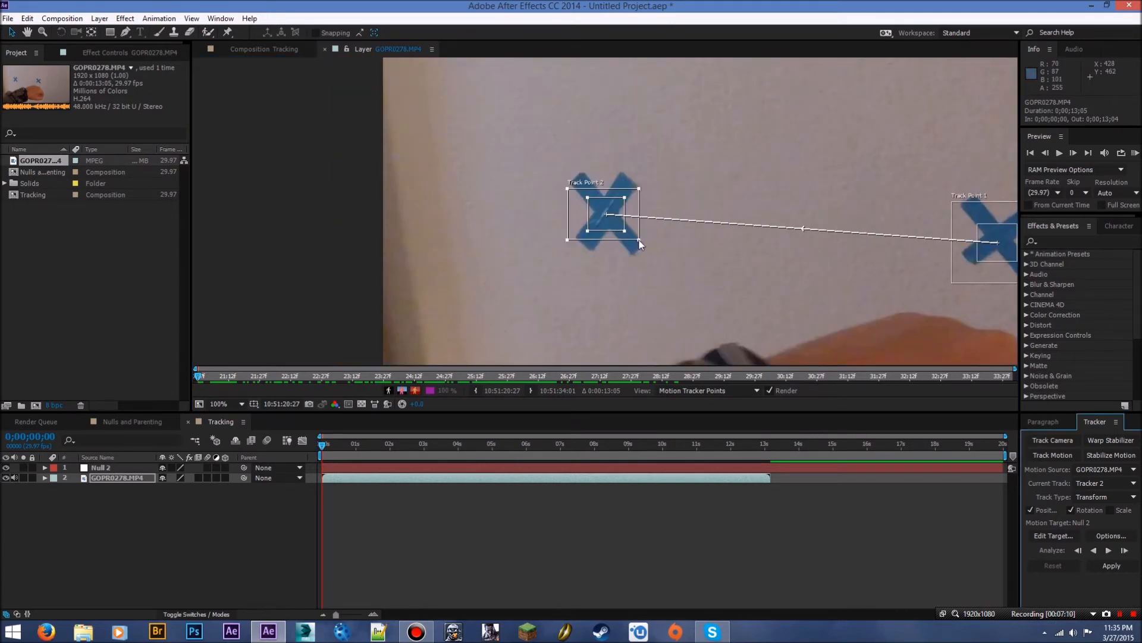
{"action": "scroll", "coordinate": [643, 247], "scroll_direction": "down", "scroll_amount": 1}
{"action": "left_click_drag", "start_coordinate": [717, 245], "coordinate": [560, 207]}
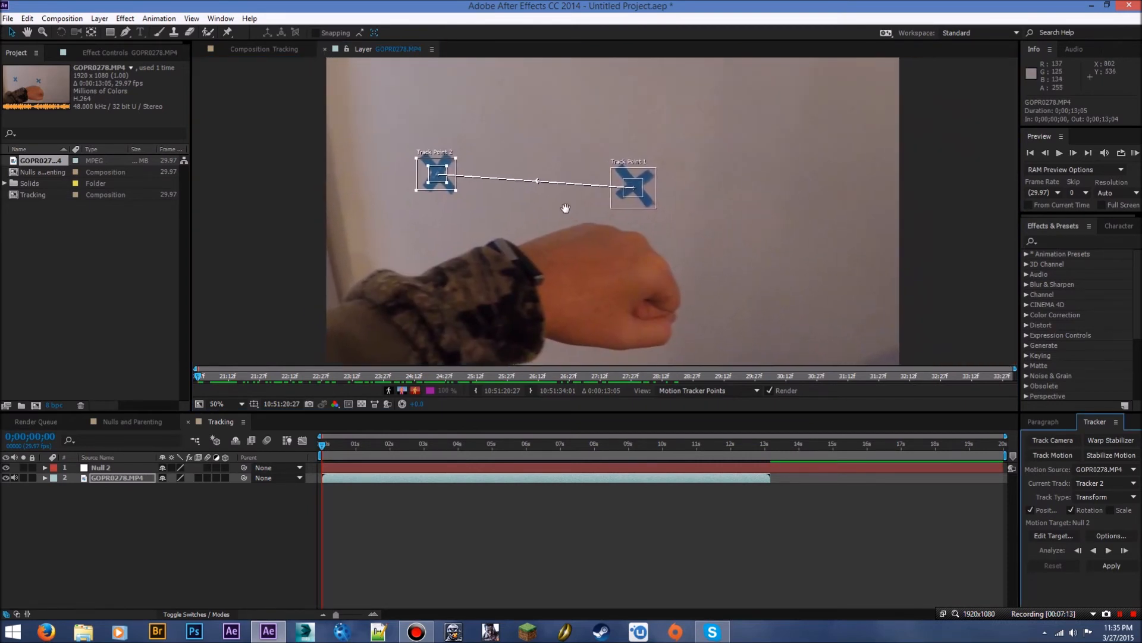
Analyze both track points forward from the first frame, stop the analysis, and go to 0;00;03;11.
{"action": "left_click", "coordinate": [1110, 553]}
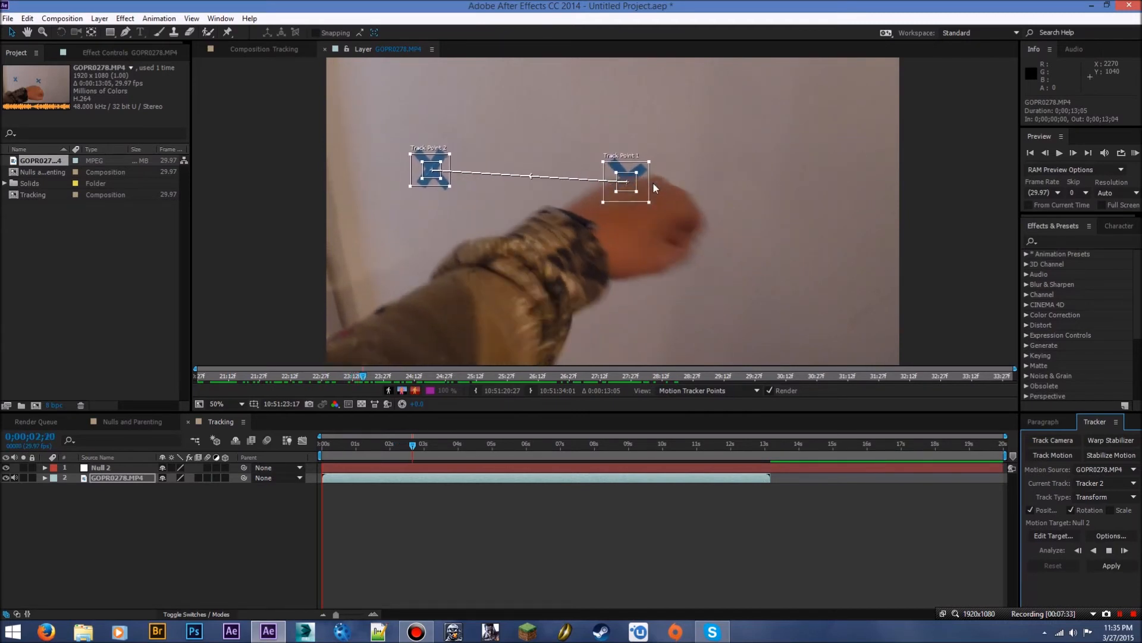
{"action": "left_click", "coordinate": [1109, 551]}
{"action": "mouse_move", "coordinate": [433, 445]}
{"action": "left_mouse_down"}
{"action": "mouse_move", "coordinate": [405, 451]}
{"action": "mouse_move", "coordinate": [465, 452]}
{"action": "mouse_move", "coordinate": [428, 448]}
{"action": "mouse_move", "coordinate": [436, 447]}
{"action": "left_mouse_up"}
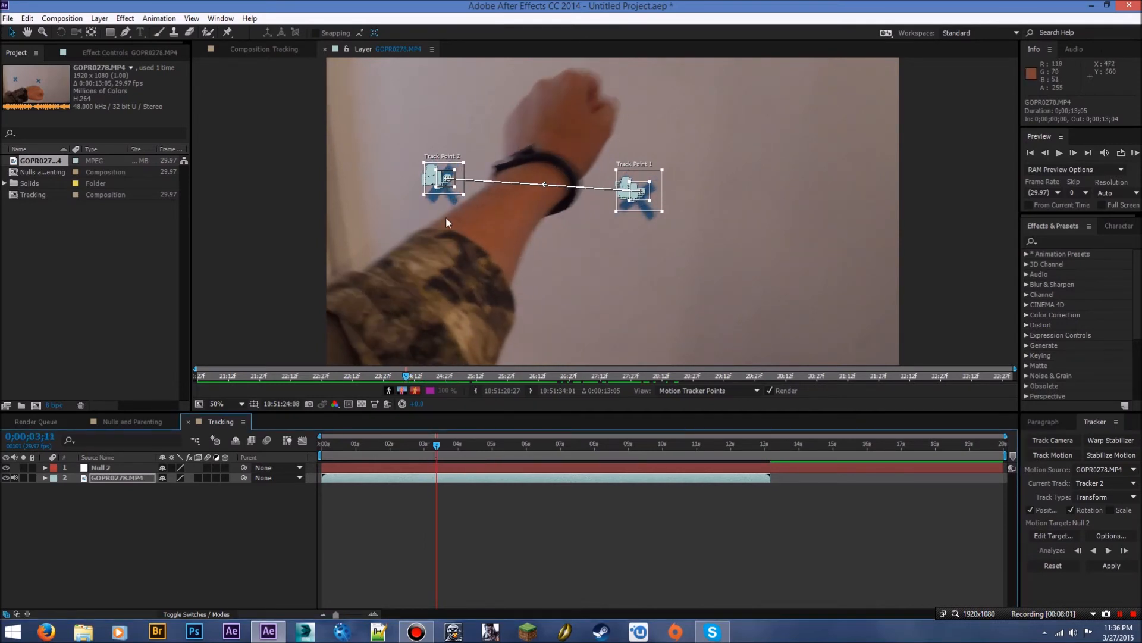
Check the track points frame by frame around 0;00;03;10 and analyze forward from there to 0;00;03;18.
{"action": "key", "text": "Page_Up"}
{"action": "scroll", "coordinate": [440, 188], "scroll_direction": "up", "scroll_amount": 1}
{"action": "left_click_drag", "start_coordinate": [680, 239], "coordinate": [599, 208]}
{"action": "key", "text": "Page_Down"}
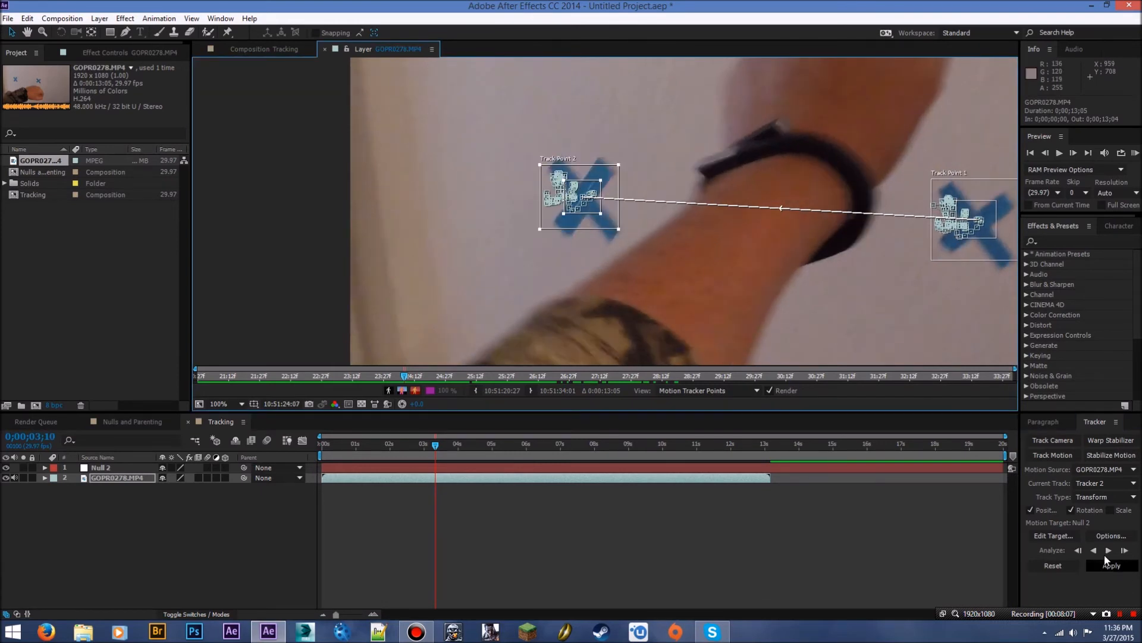
{"action": "left_click", "coordinate": [1109, 551]}
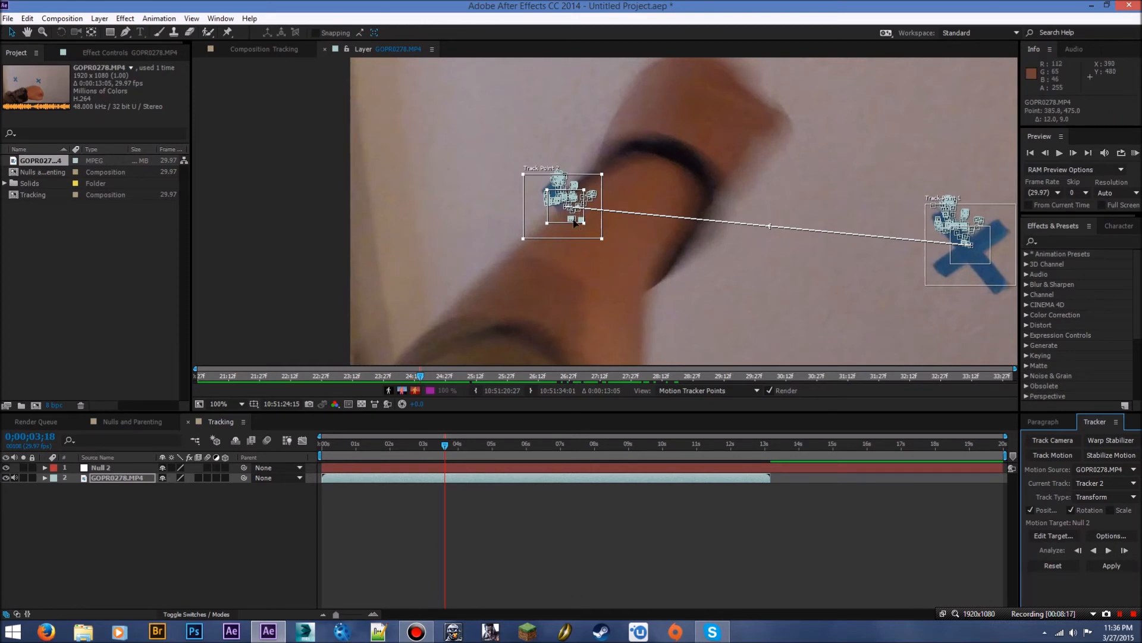
Reposition Track Point 2 by hand over the covered left X while analyzing frame by frame from 0;00;03;18 to 0;00;03;20.
{"action": "left_click_drag", "start_coordinate": [554, 209], "coordinate": [570, 217]}
{"action": "left_click", "coordinate": [1125, 550]}
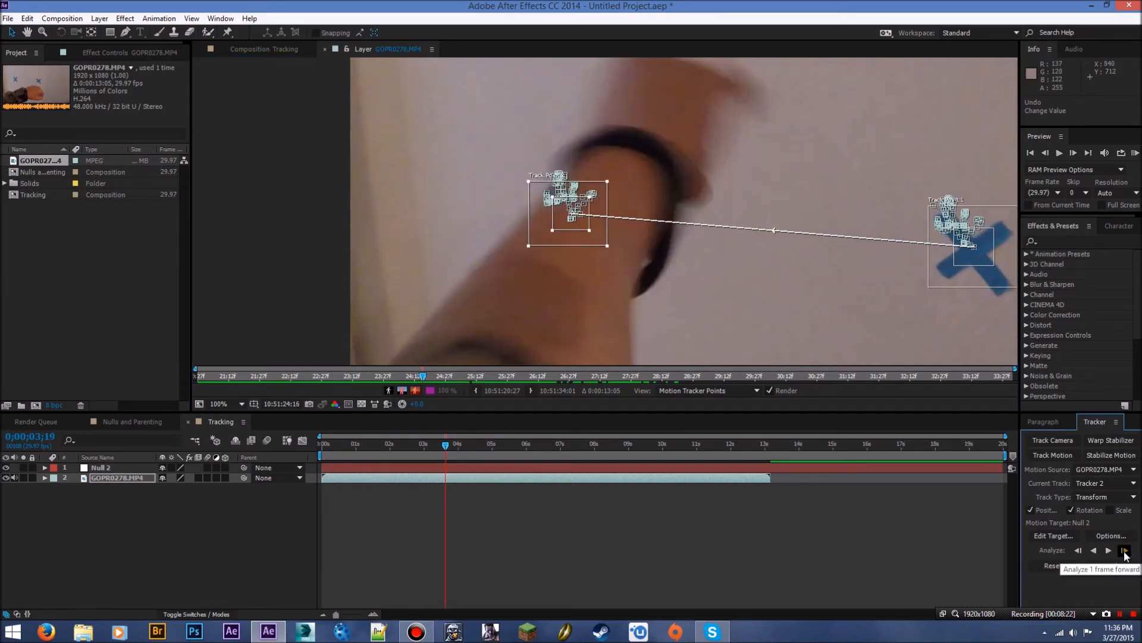
{"action": "left_click", "coordinate": [1124, 550]}
{"action": "left_click_drag", "start_coordinate": [548, 217], "coordinate": [581, 236]}
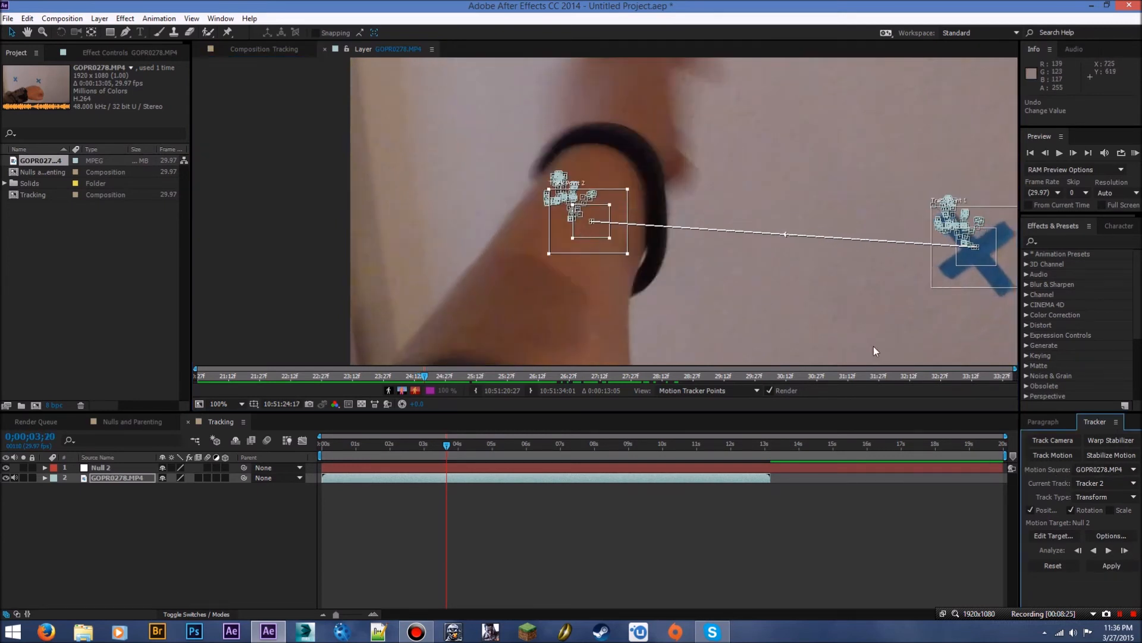
{"action": "left_click", "coordinate": [1079, 550]}
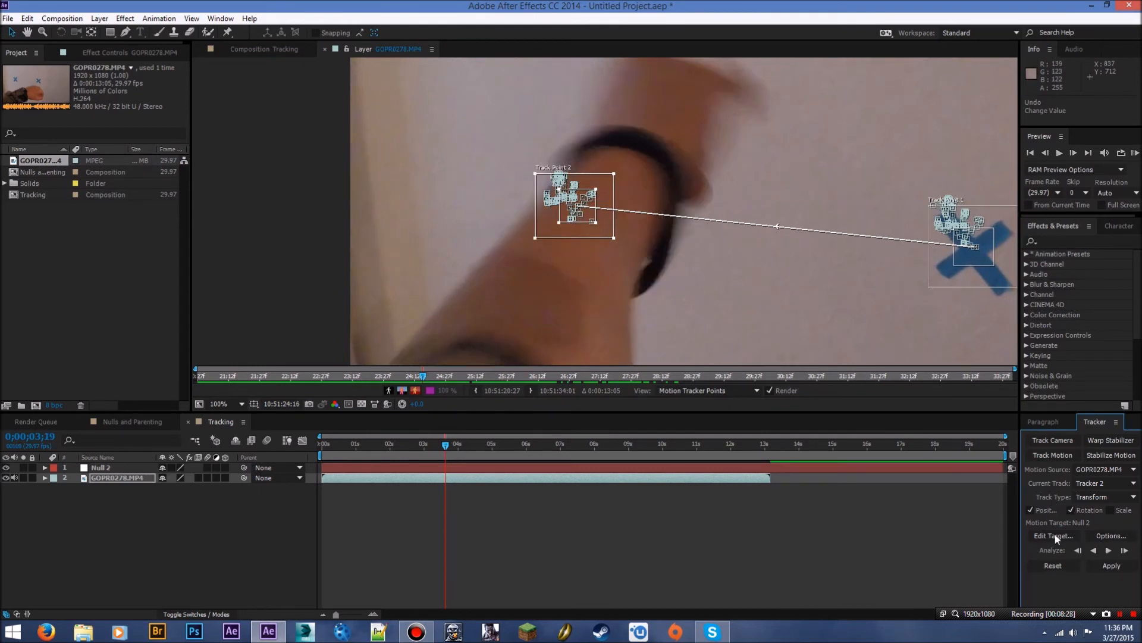
{"action": "left_click", "coordinate": [1125, 550]}
{"action": "left_click_drag", "start_coordinate": [557, 216], "coordinate": [581, 232]}
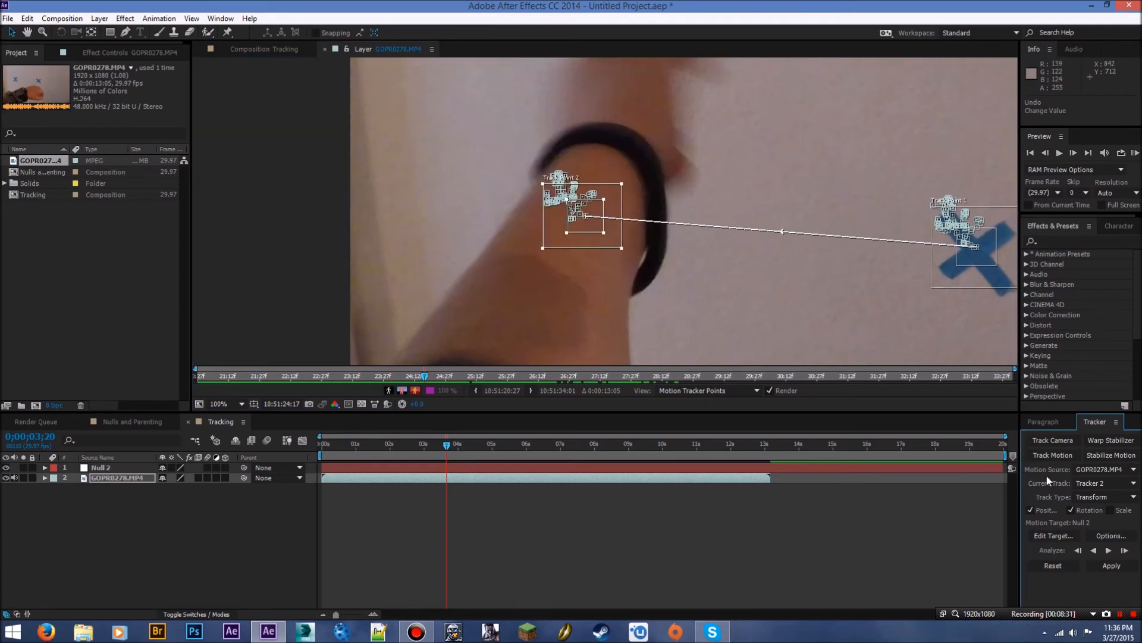
Analyze one frame at a time to 0;00;03;26, moving Track Point 2 onto the left X's position at 0;00;03;23.
{"action": "left_click", "coordinate": [1125, 549]}
{"action": "left_click", "coordinate": [1125, 550]}
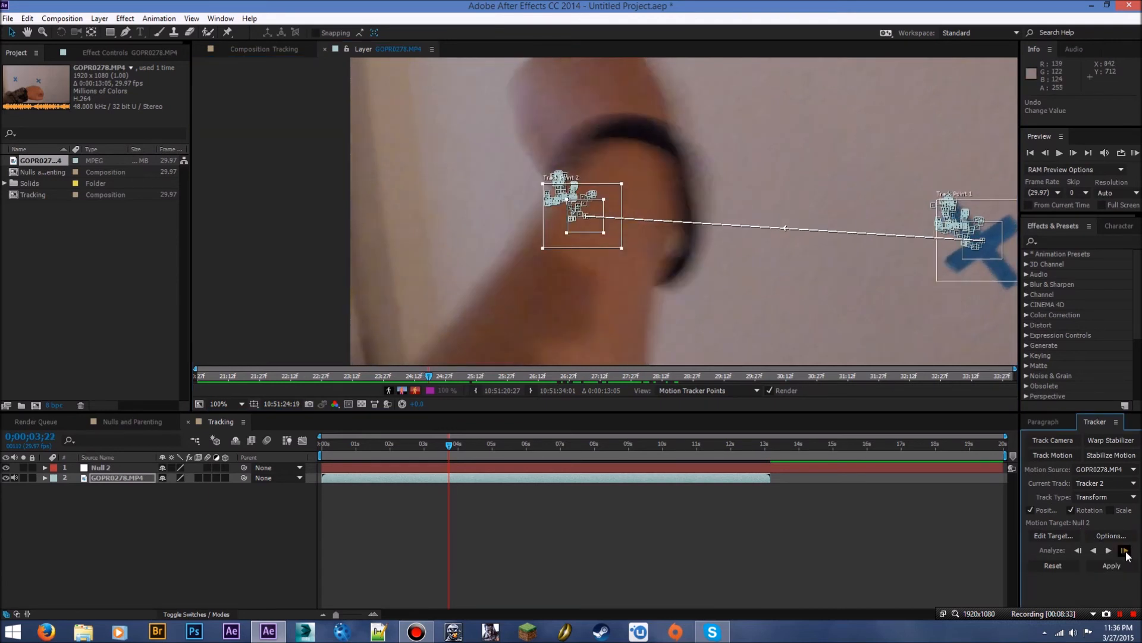
{"action": "left_click", "coordinate": [1125, 550]}
{"action": "left_click_drag", "start_coordinate": [602, 240], "coordinate": [586, 213]}
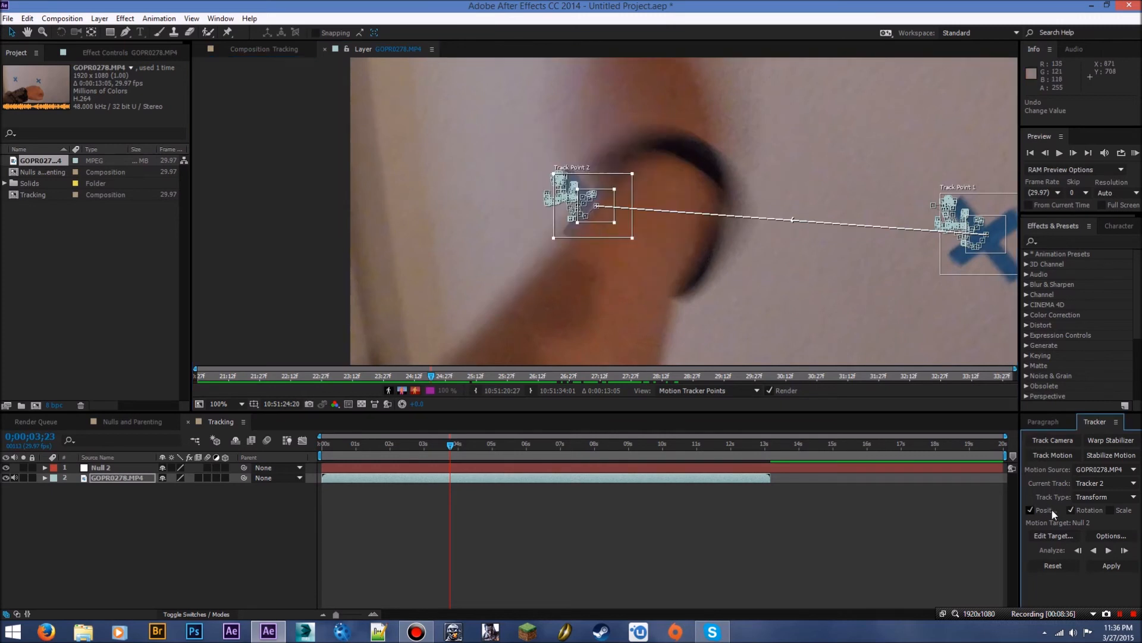
{"action": "left_click", "coordinate": [1125, 549]}
{"action": "left_click", "coordinate": [1124, 549]}
{"action": "left_click", "coordinate": [1124, 550]}
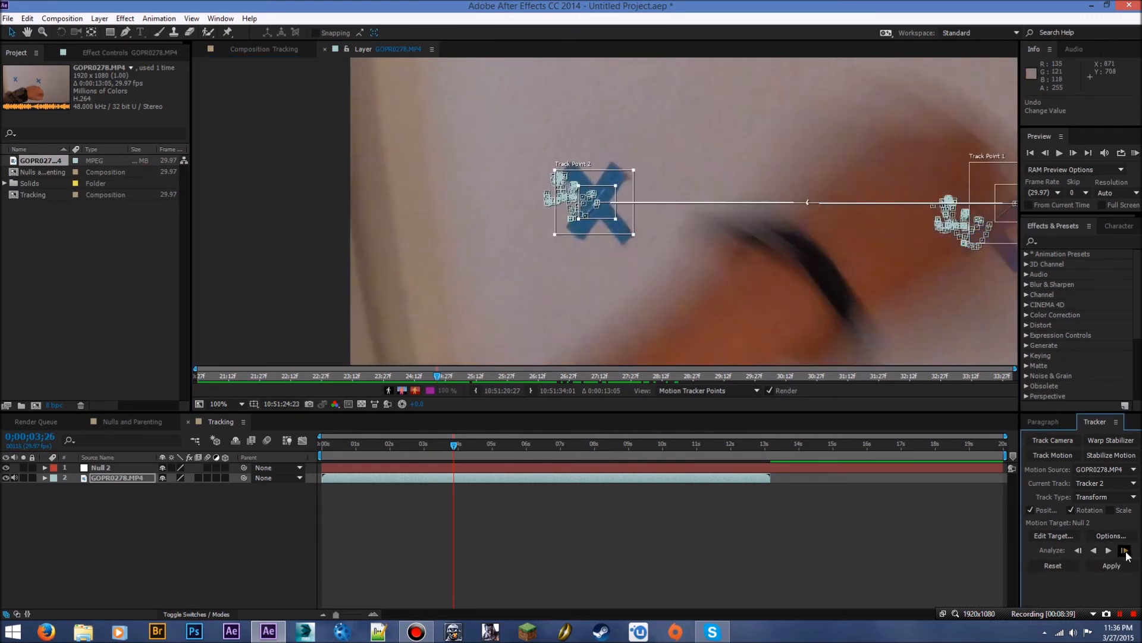
Go back to 0;00;03;25, move Track Point 1 onto the right X, and analyze forward to 0;00;03;27.
{"action": "left_click_drag", "start_coordinate": [872, 285], "coordinate": [594, 270]}
{"action": "left_click", "coordinate": [1083, 551]}
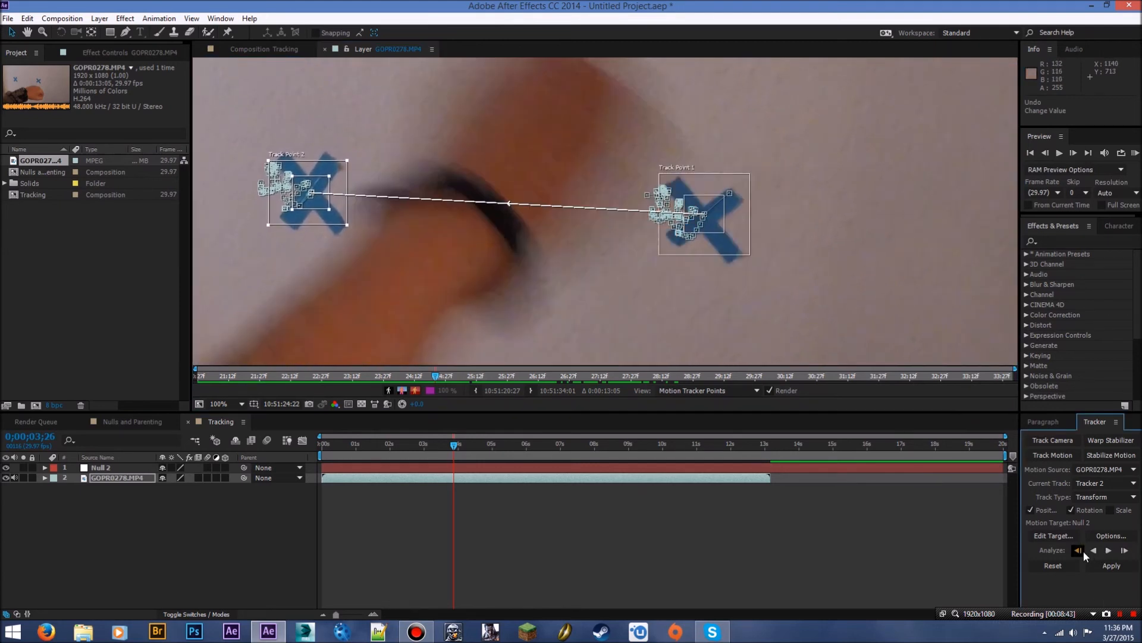
{"action": "left_click", "coordinate": [1125, 550]}
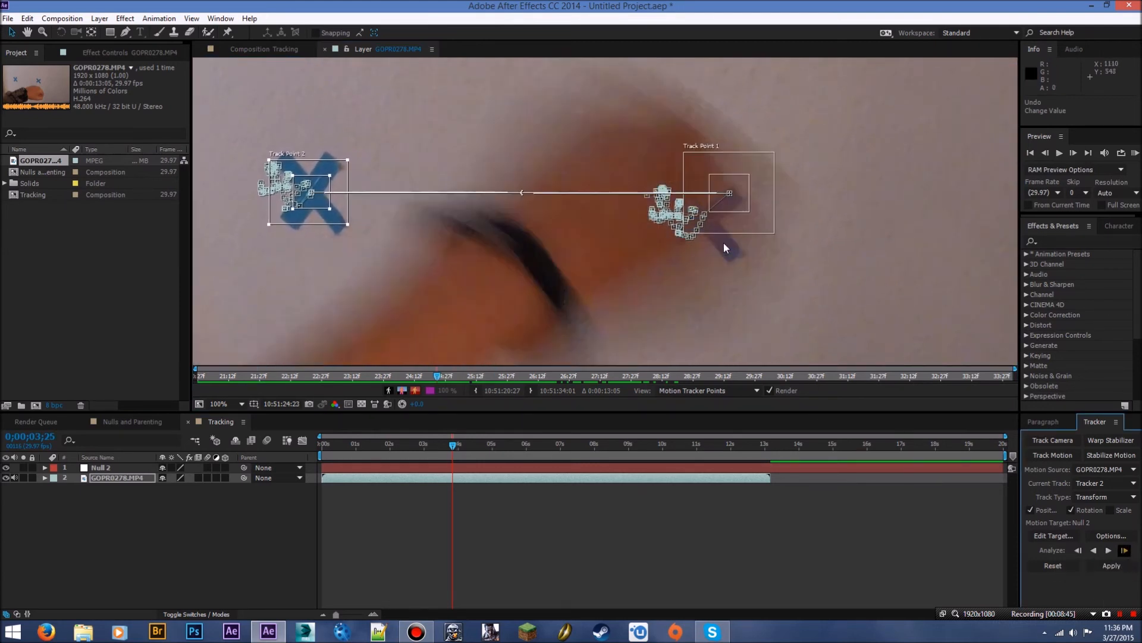
{"action": "left_click_drag", "start_coordinate": [726, 214], "coordinate": [709, 230]}
{"action": "left_click", "coordinate": [1124, 551]}
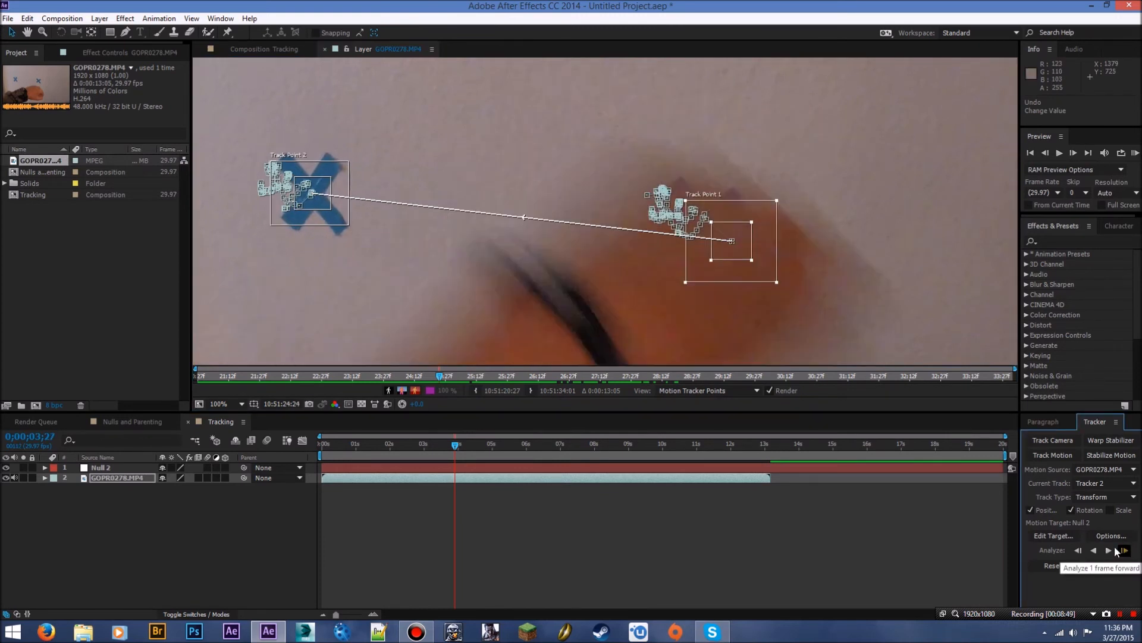
Place Track Point 1 over the covered right X at 0;00;03;27 and analyze forward two frames to 0;00;03;29.
{"action": "left_click_drag", "start_coordinate": [751, 255], "coordinate": [703, 229]}
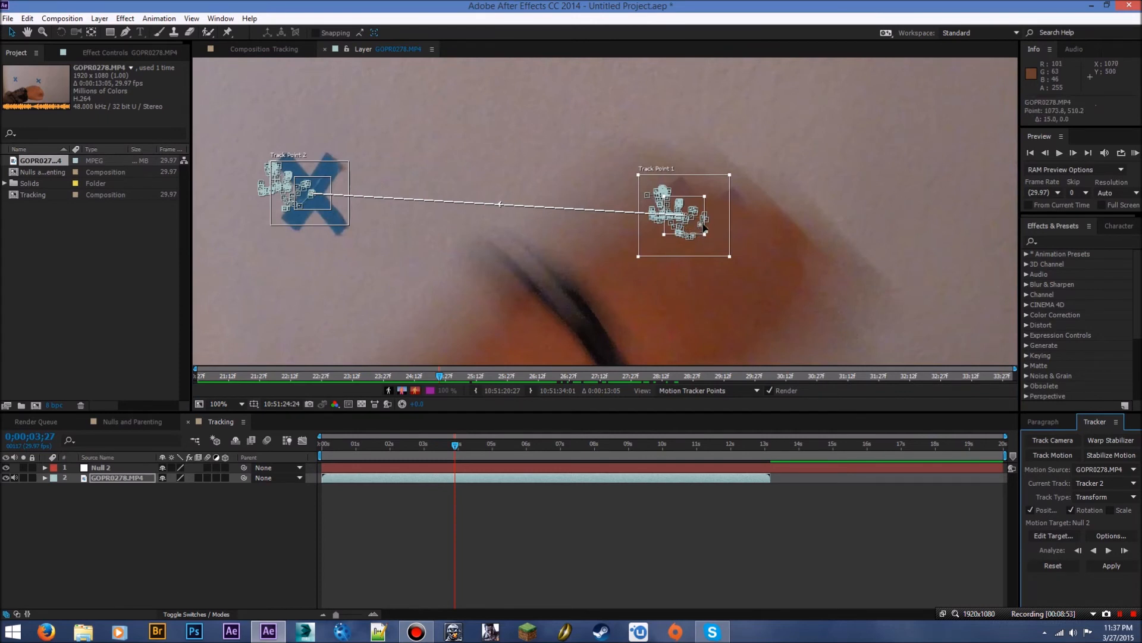
{"action": "key", "text": "ctrl+z"}
{"action": "left_click_drag", "start_coordinate": [695, 206], "coordinate": [709, 209]}
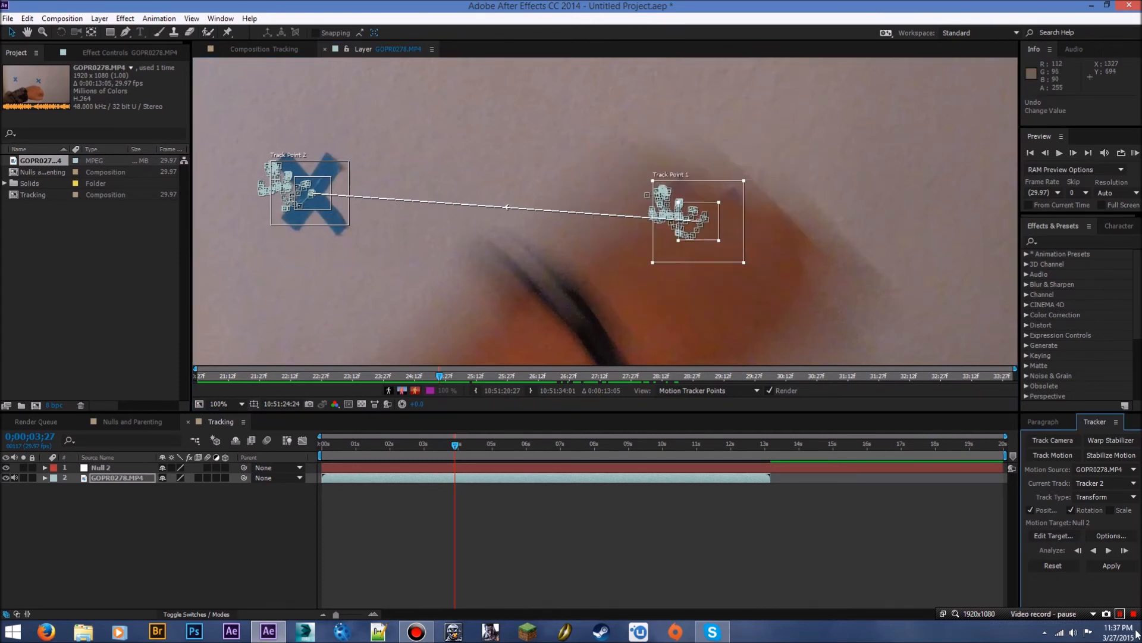
{"action": "left_click", "coordinate": [1125, 550]}
{"action": "left_click", "coordinate": [1125, 551]}
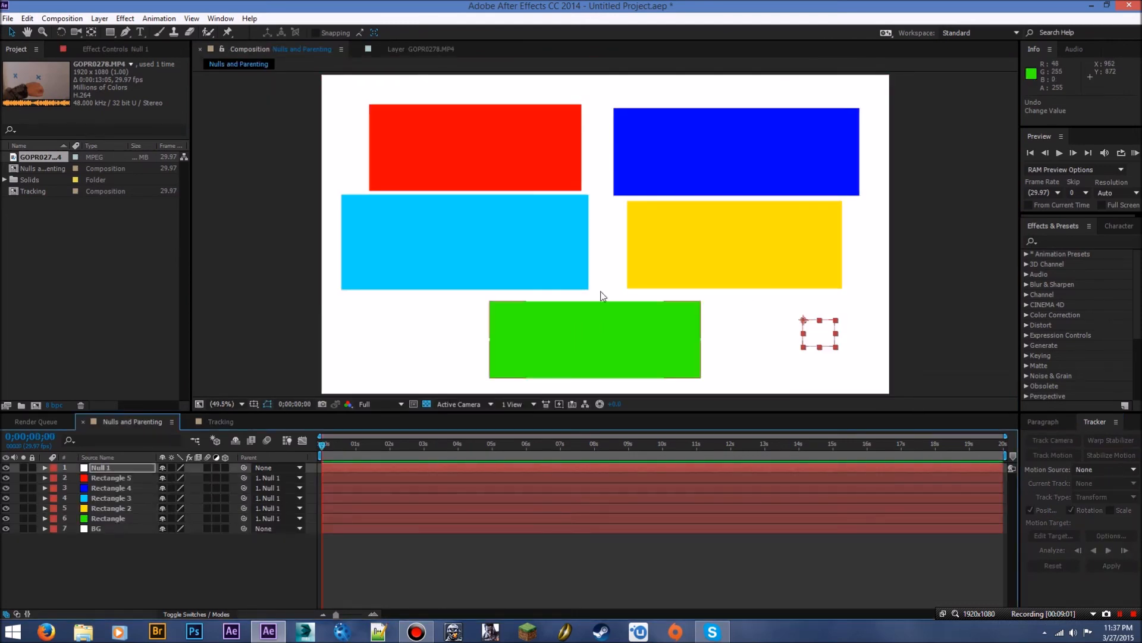
Reopen the footage layer's tracker view from the Tracking composition and analyze both track points forward to 0;00;04;29.
{"action": "left_click", "coordinate": [199, 421]}
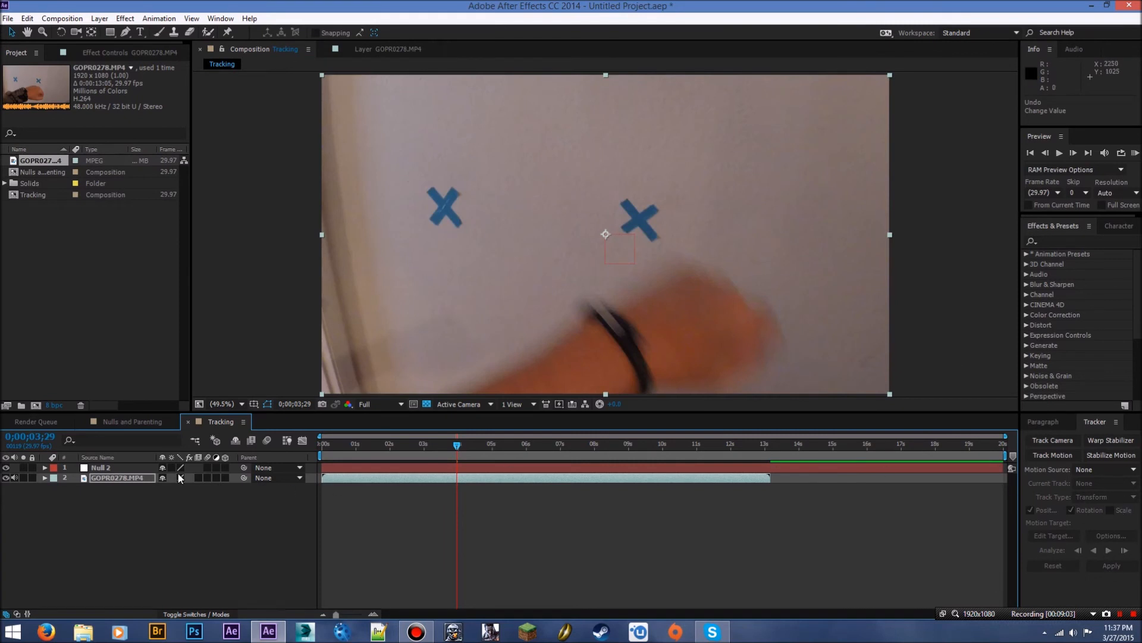
{"action": "left_click", "coordinate": [97, 480]}
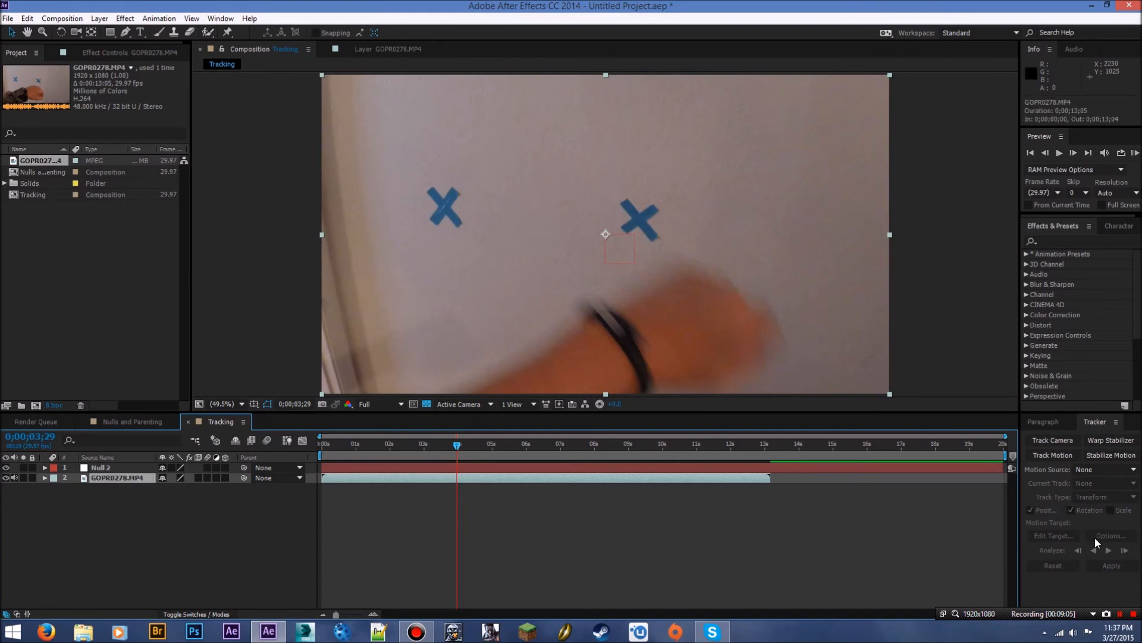
{"action": "left_click", "coordinate": [360, 50]}
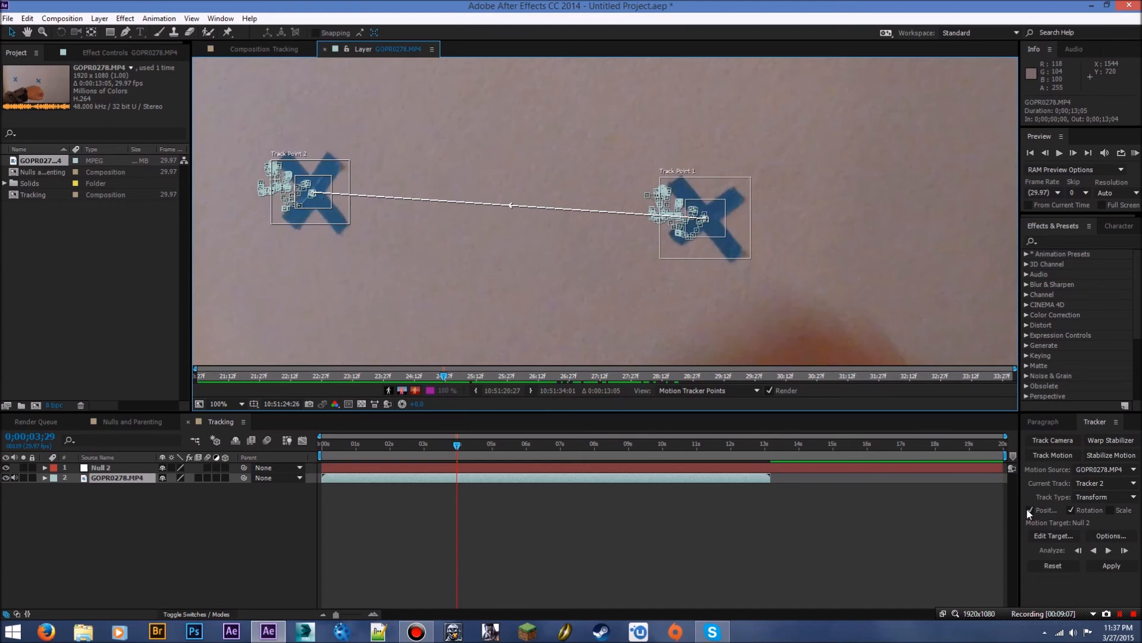
{"action": "key", "text": "comma"}
{"action": "left_click", "coordinate": [1129, 553]}
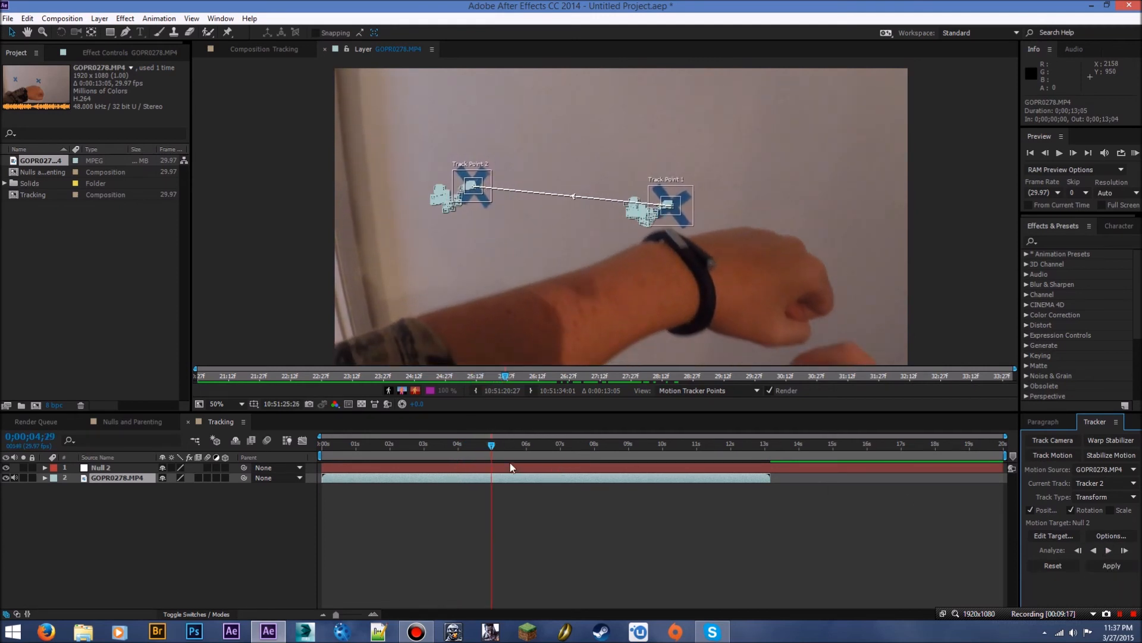
Return to the first frame, keep Null 2 as the motion target, and apply the tracking data in X and Y.
{"action": "mouse_move", "coordinate": [491, 444]}
{"action": "left_mouse_down"}
{"action": "mouse_move", "coordinate": [408, 419]}
{"action": "mouse_move", "coordinate": [552, 398]}
{"action": "mouse_move", "coordinate": [463, 415]}
{"action": "mouse_move", "coordinate": [307, 405]}
{"action": "mouse_move", "coordinate": [498, 399]}
{"action": "mouse_move", "coordinate": [333, 415]}
{"action": "left_mouse_up"}
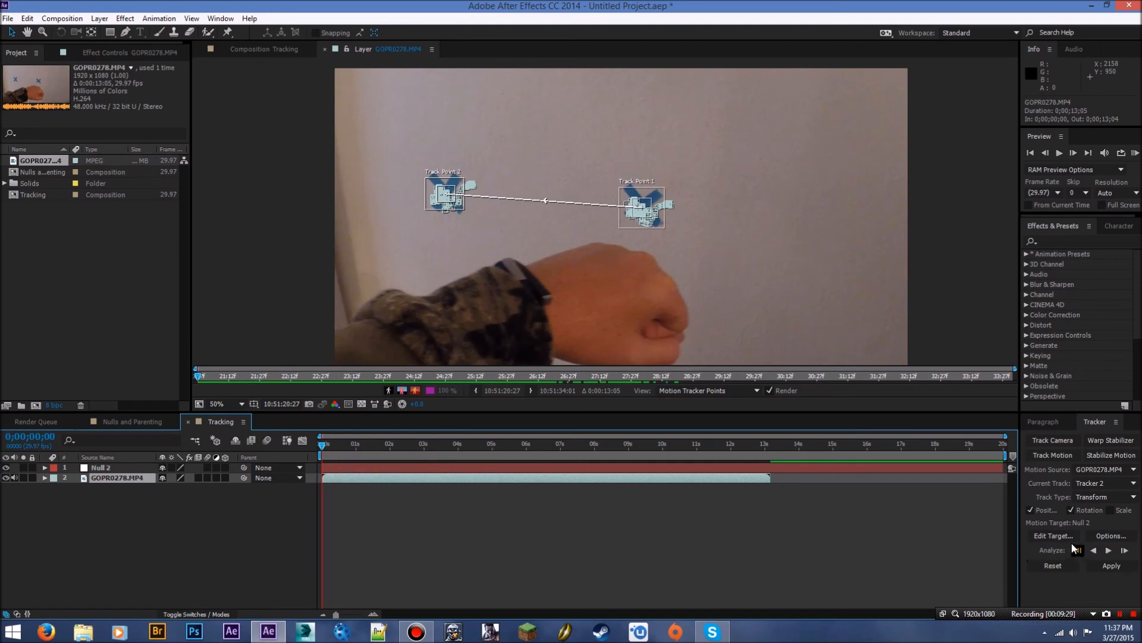
{"action": "left_click", "coordinate": [1053, 535]}
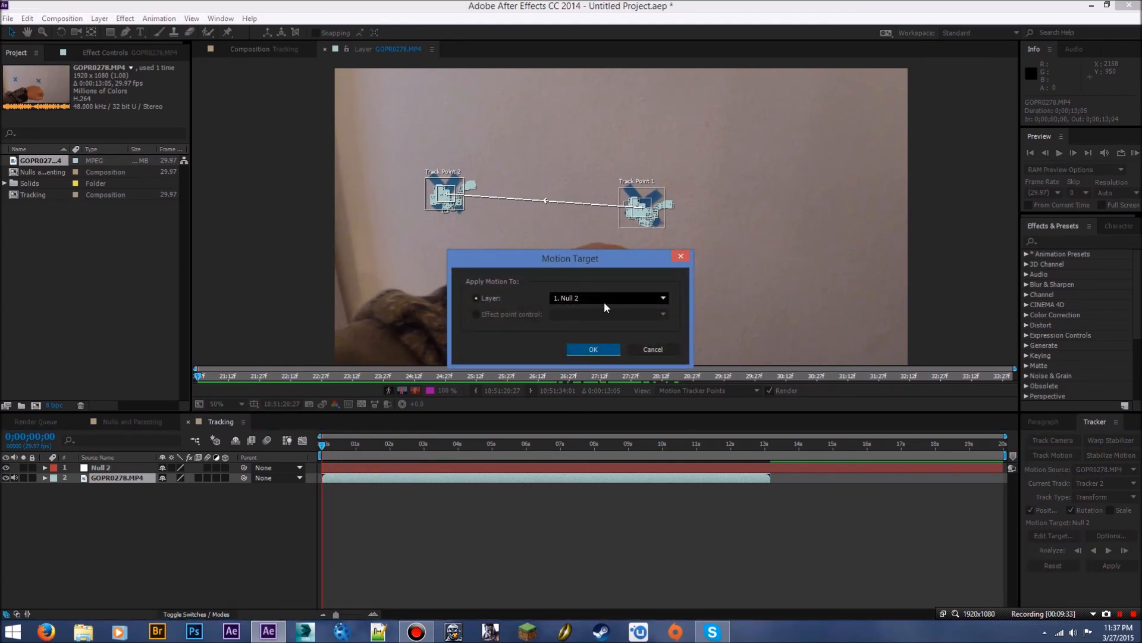
{"action": "left_click", "coordinate": [657, 299]}
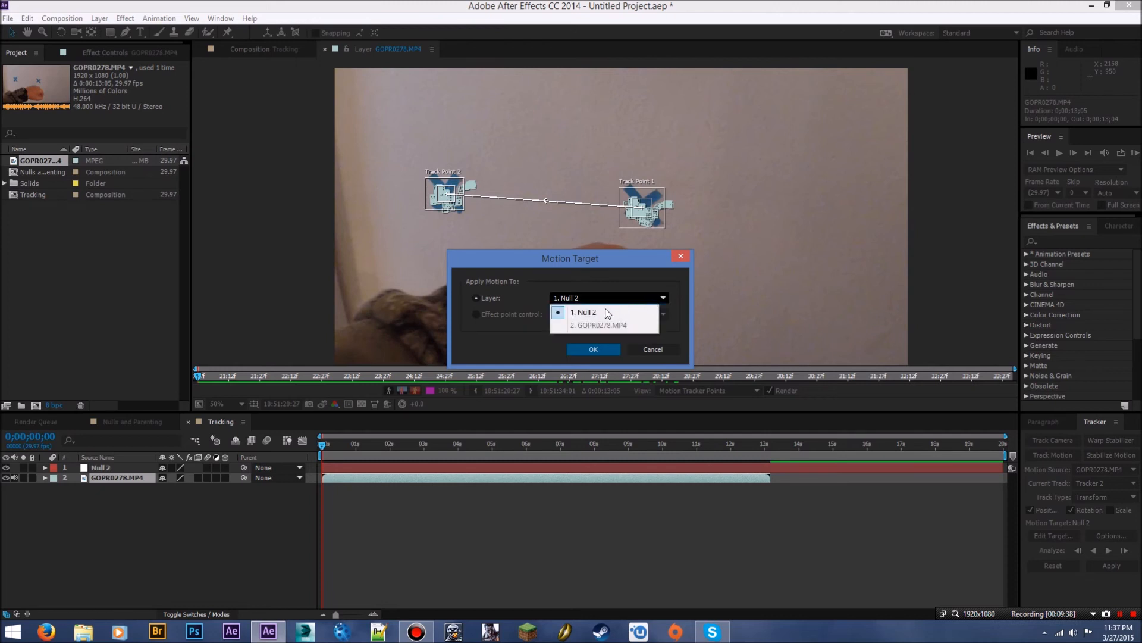
{"action": "left_click", "coordinate": [547, 297]}
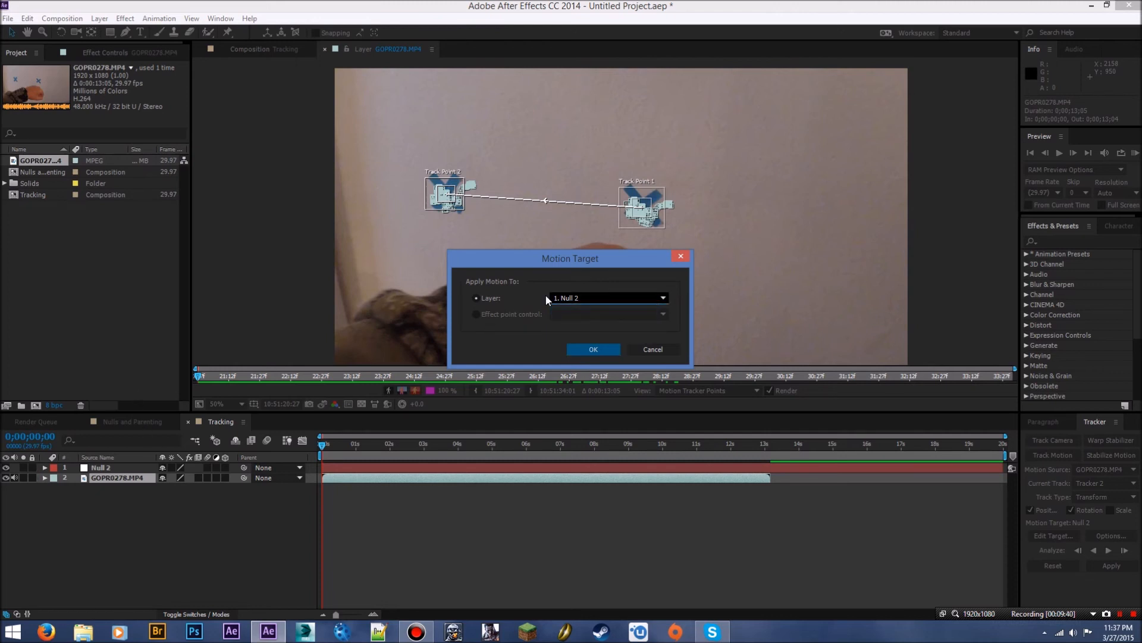
{"action": "left_click", "coordinate": [593, 349]}
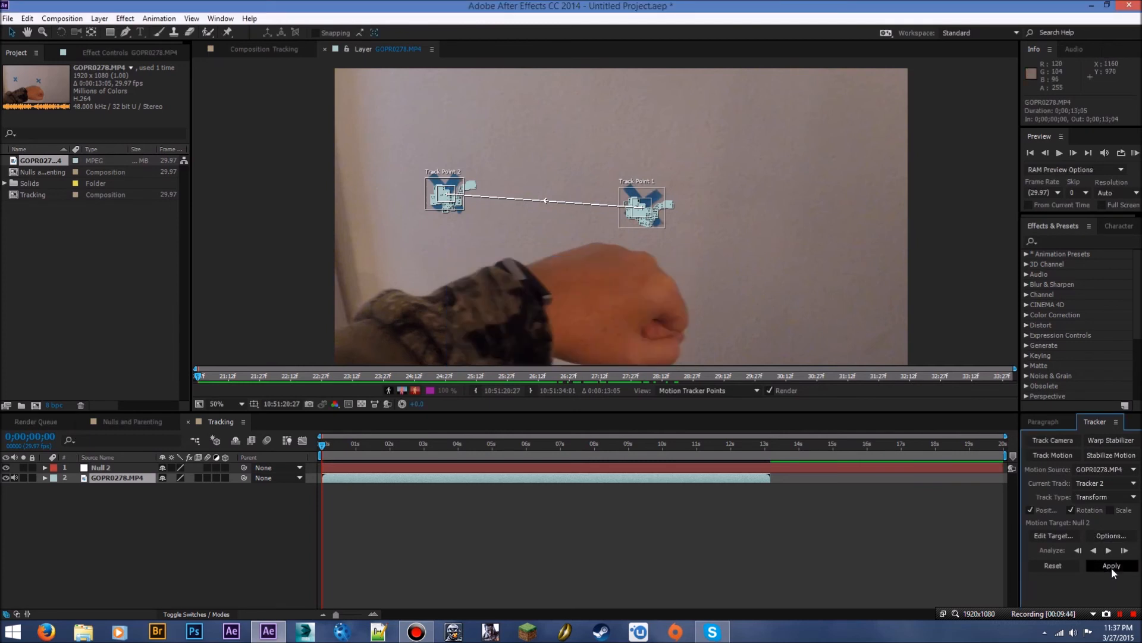
{"action": "left_click", "coordinate": [1112, 567]}
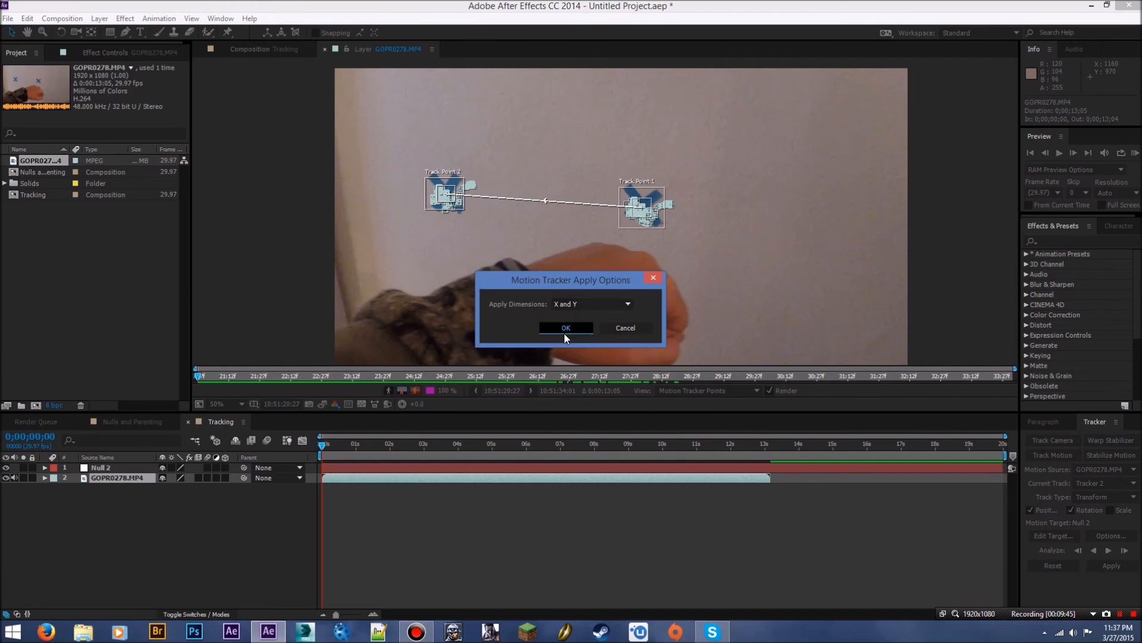
{"action": "left_click", "coordinate": [565, 329]}
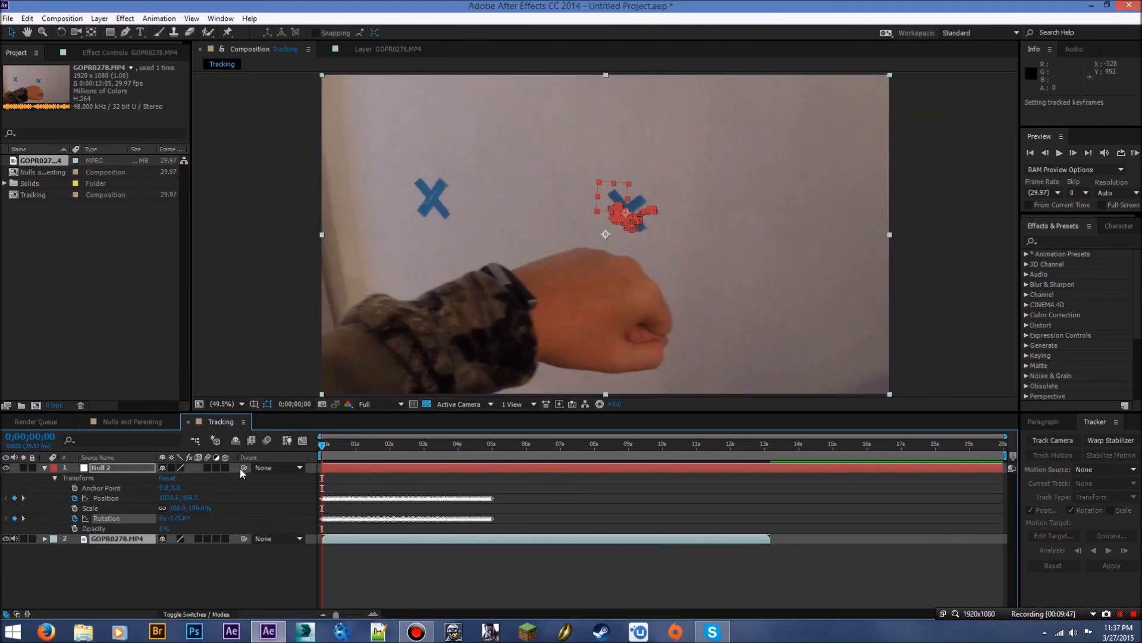
Preview Null 2's tracked motion over the footage and collapse the null's properties.
{"action": "left_click_drag", "start_coordinate": [326, 450], "coordinate": [316, 416]}
{"action": "left_click_drag", "start_coordinate": [564, 479], "coordinate": [526, 519]}
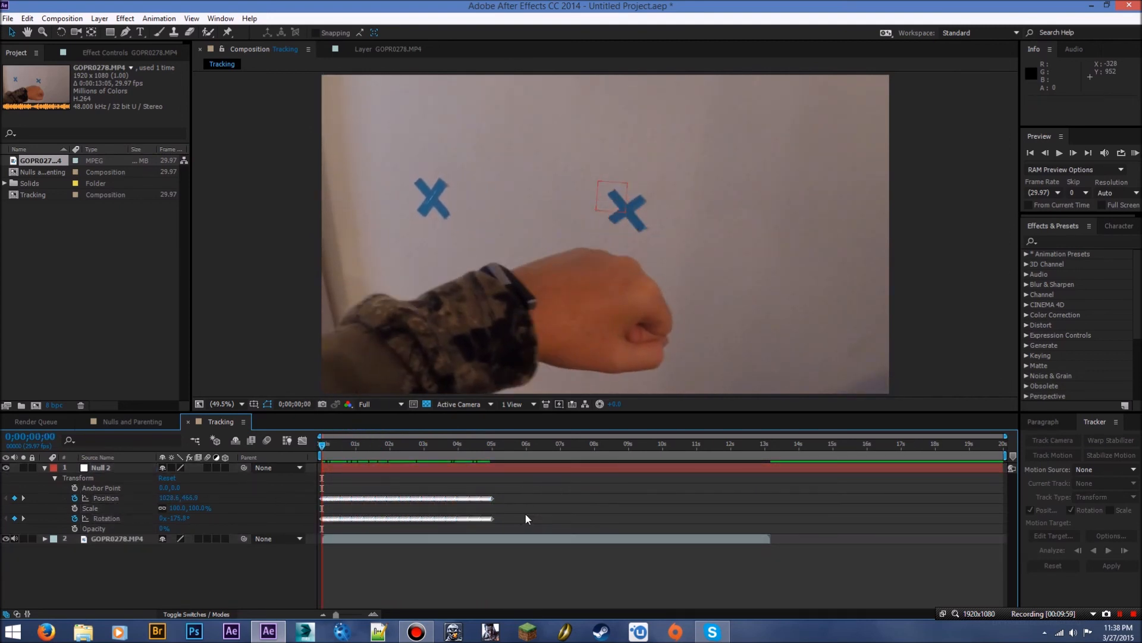
{"action": "left_click", "coordinate": [45, 468]}
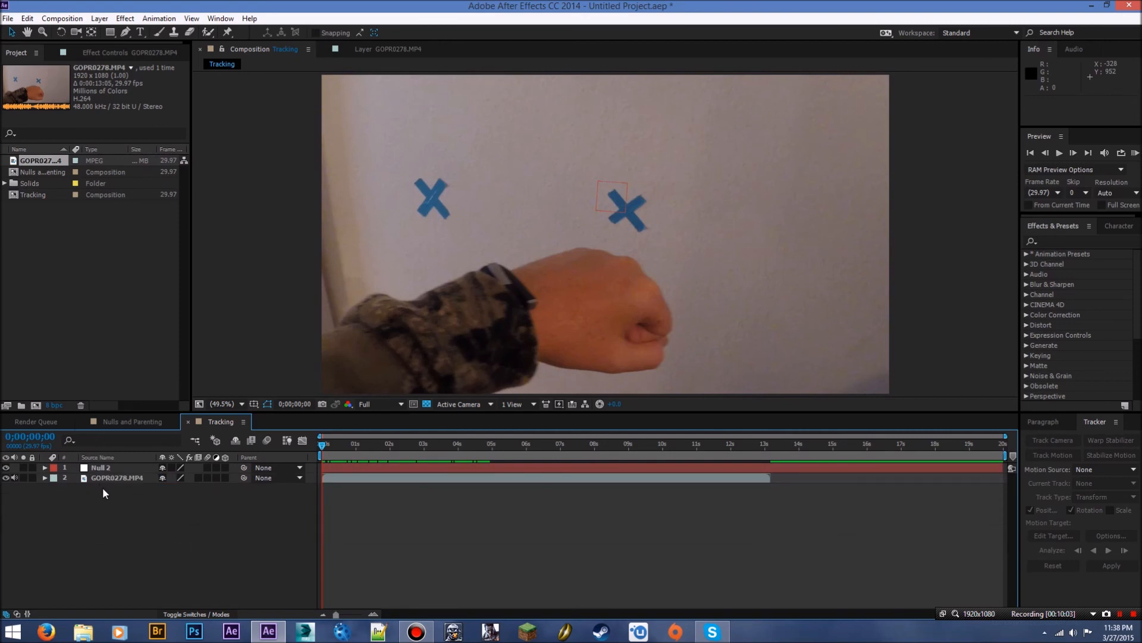
Create a text layer reading "Hello" in the Tracking composition.
{"action": "right_click", "coordinate": [138, 523]}
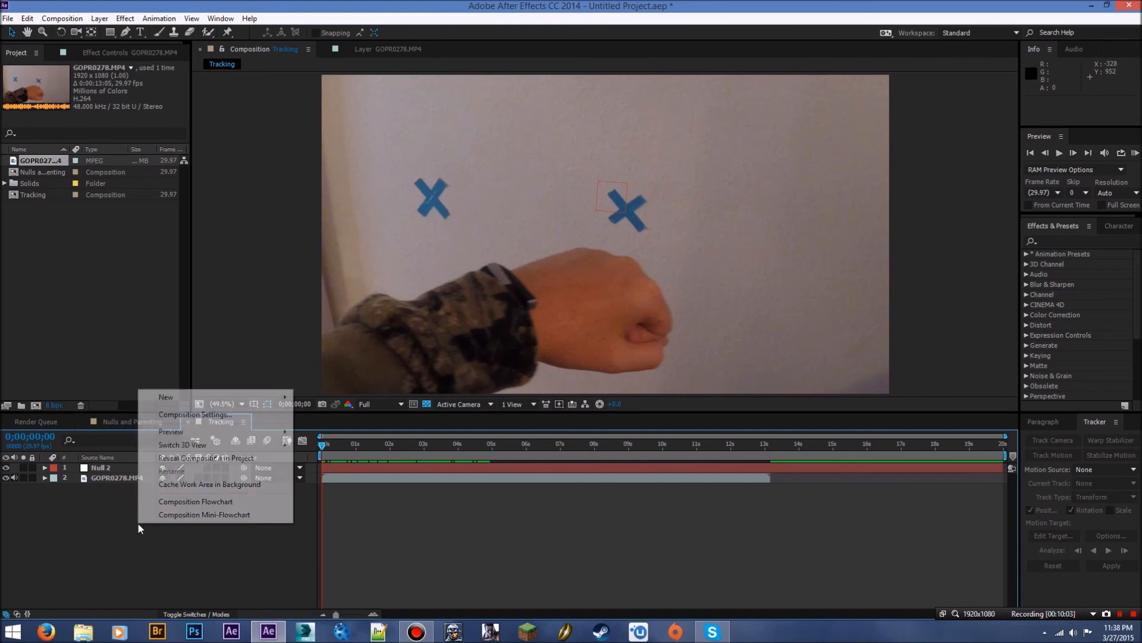
{"action": "mouse_move", "coordinate": [224, 400]}
{"action": "left_click", "coordinate": [318, 414]}
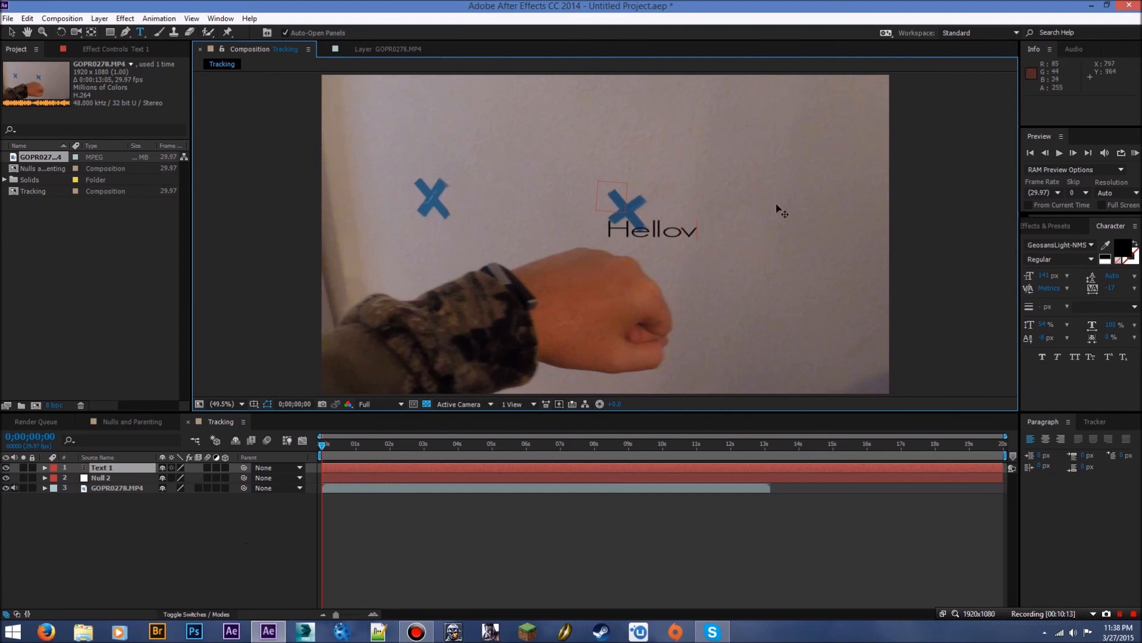
{"action": "left_click", "coordinate": [235, 529]}
Move the Hello text to the right of the right blue X and rotate it about 4.7°.
{"action": "left_click_drag", "start_coordinate": [651, 237], "coordinate": [801, 236]}
{"action": "key", "text": "w"}
{"action": "key", "text": "v"}
{"action": "key", "text": "w"}
{"action": "key", "text": "v"}
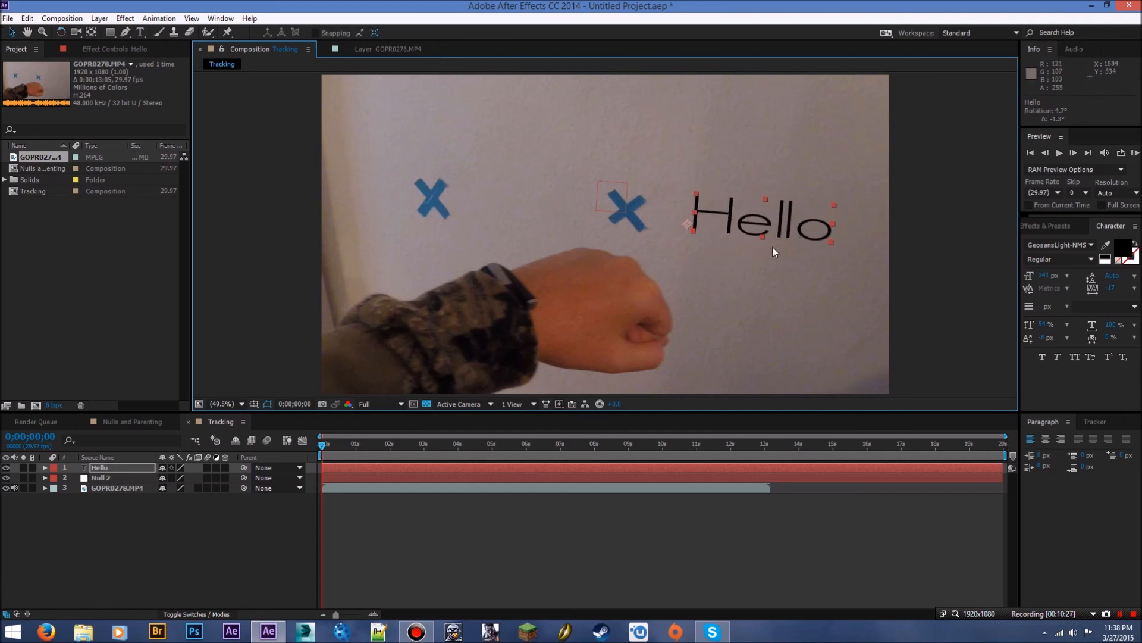
{"action": "left_click", "coordinate": [276, 542]}
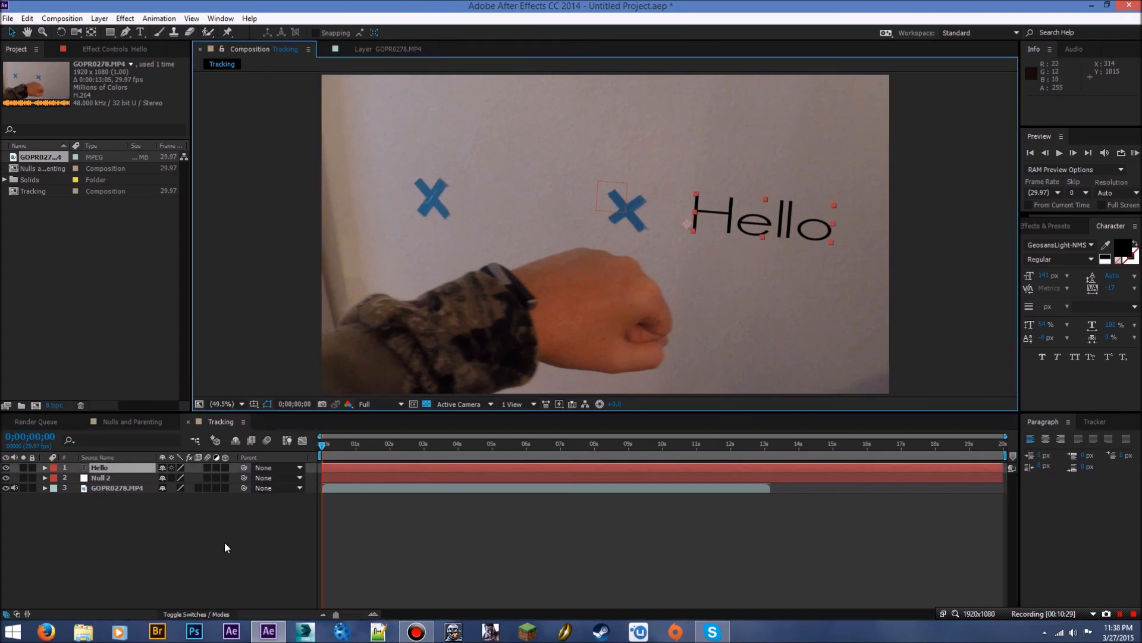
Preview the unparented Hello text against the moving footage from the start and return to the first frame.
{"action": "left_click_drag", "start_coordinate": [323, 447], "coordinate": [316, 446]}
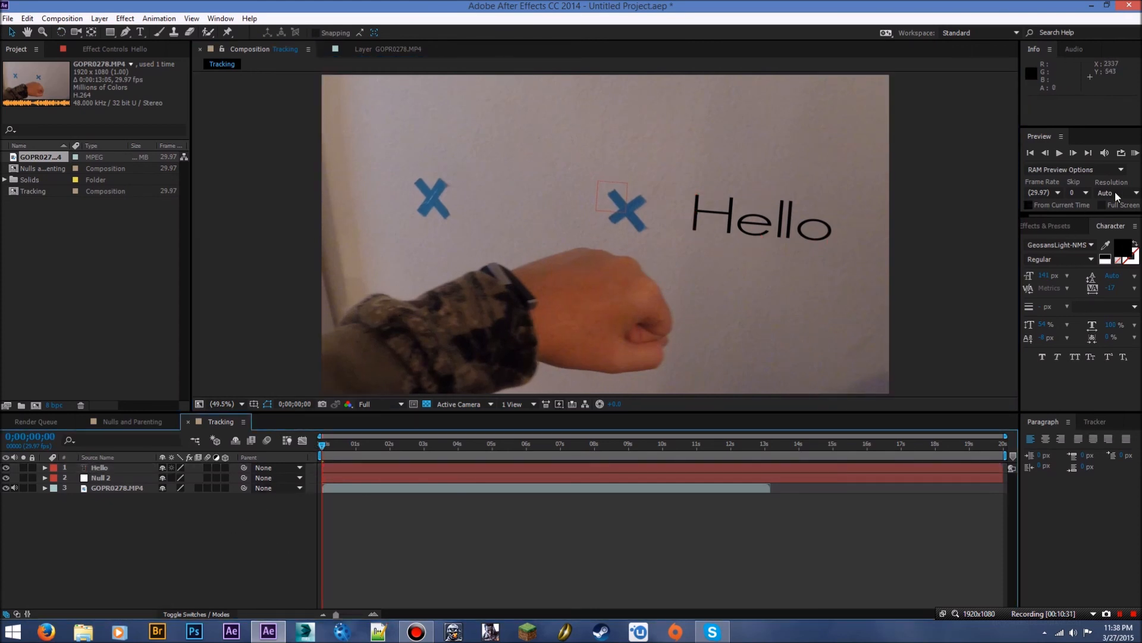
{"action": "key", "text": "space"}
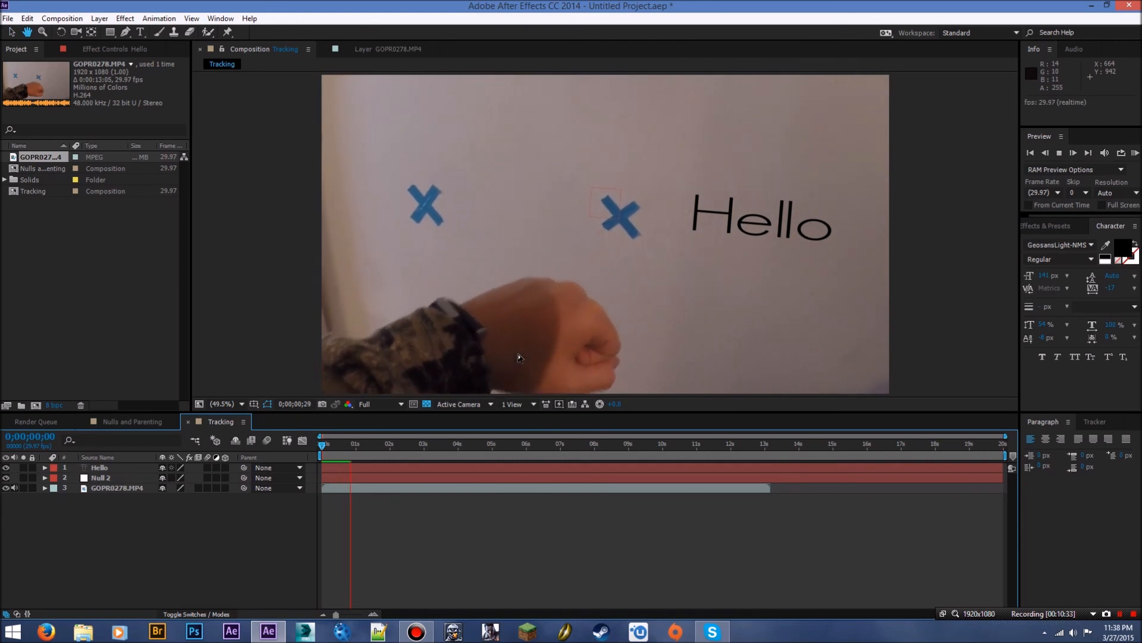
{"action": "key", "text": "space"}
{"action": "left_click_drag", "start_coordinate": [341, 446], "coordinate": [319, 445]}
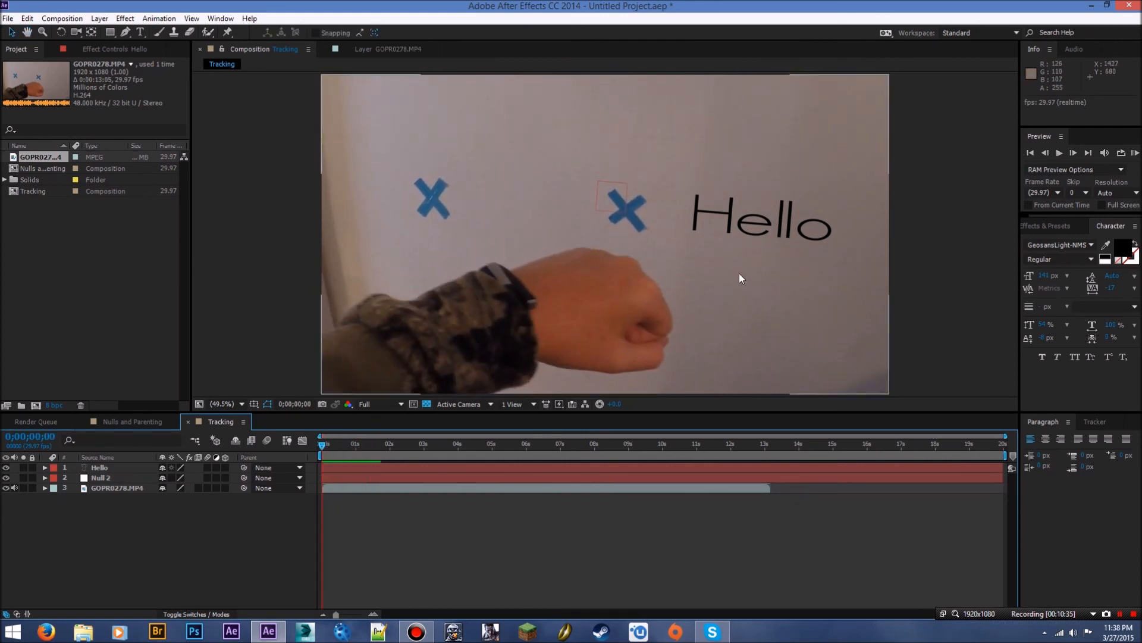
Nudge the Hello text slightly left and parent its layer to Null 2.
{"action": "left_click_drag", "start_coordinate": [727, 217], "coordinate": [723, 217]}
{"action": "left_click", "coordinate": [108, 469]}
{"action": "left_click_drag", "start_coordinate": [149, 472], "coordinate": [106, 477]}
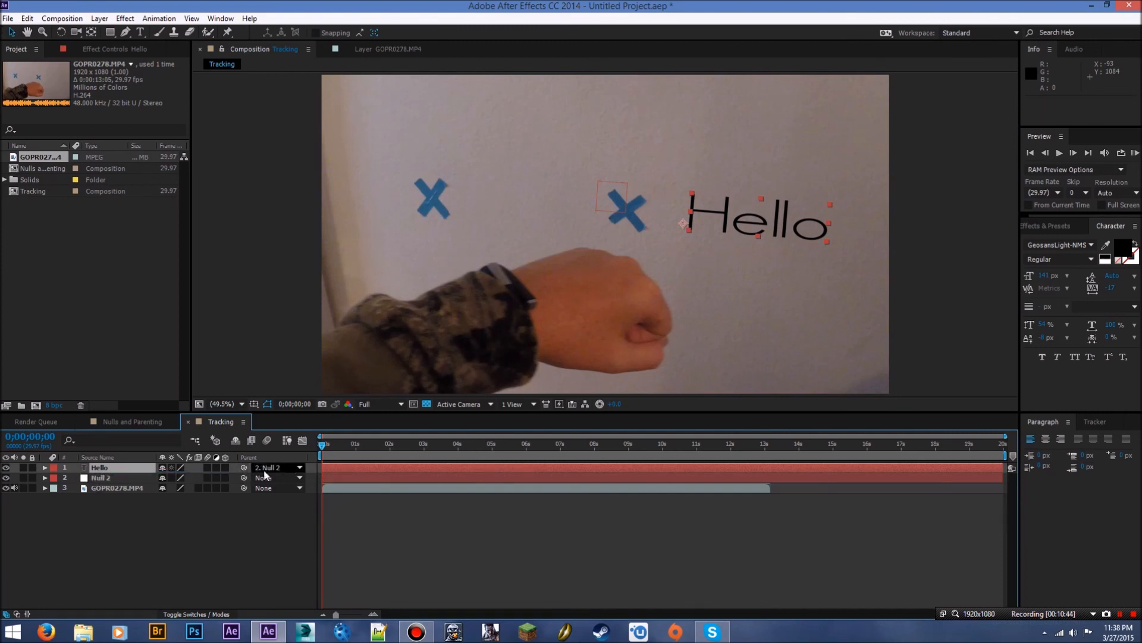
Preview the parented Hello text over the tracked section of the footage and return to the first frame.
{"action": "key", "text": "space"}
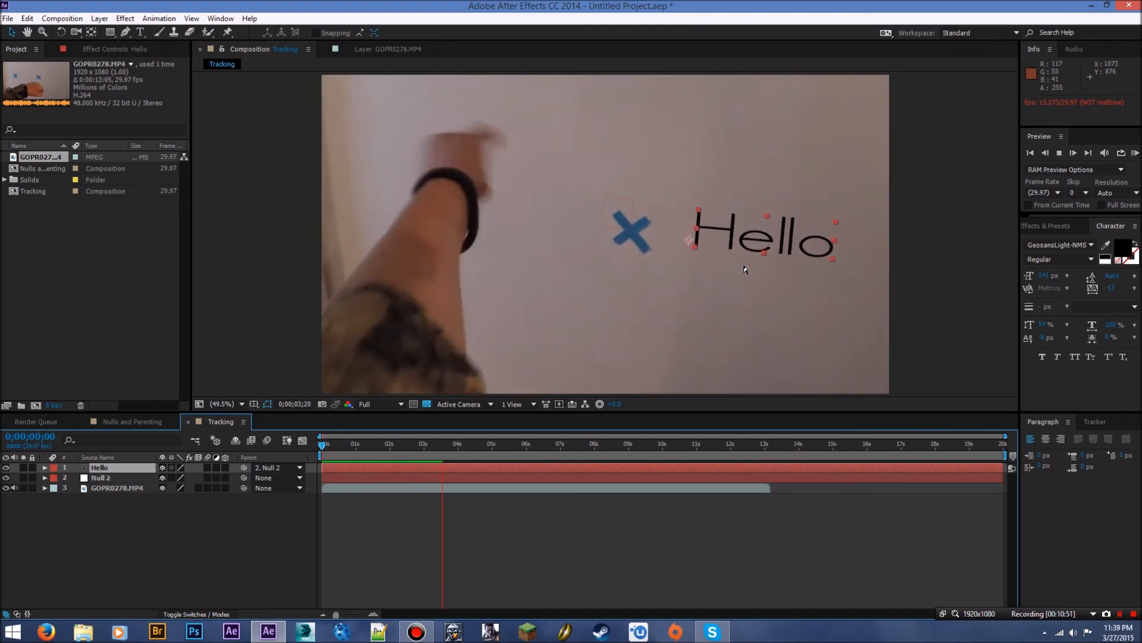
{"action": "key", "text": "space"}
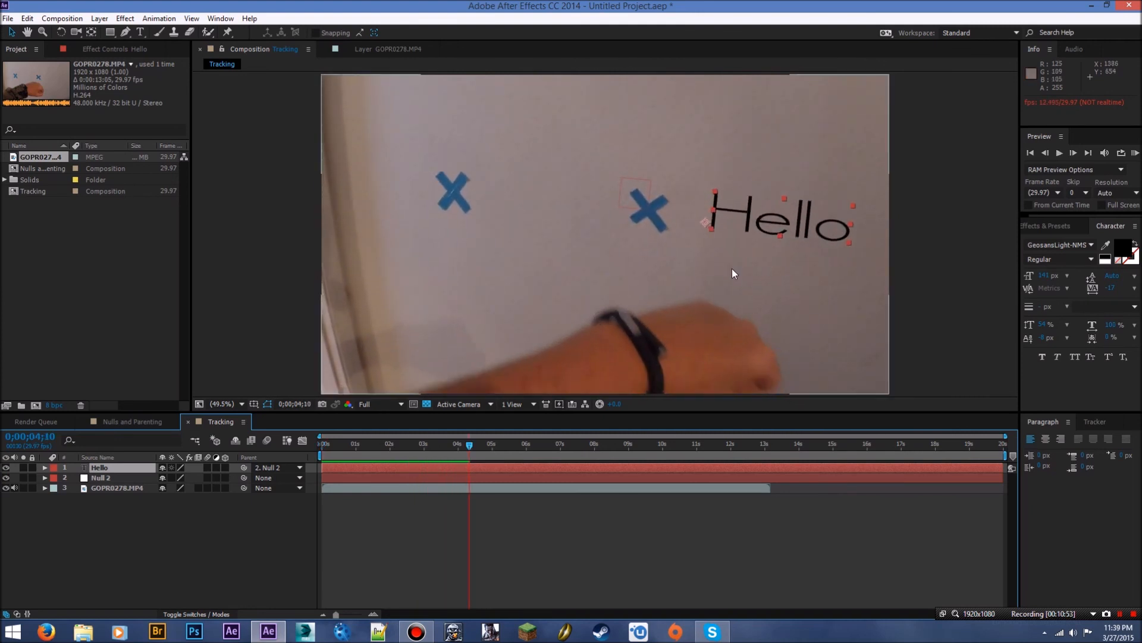
{"action": "key", "text": "space"}
{"action": "key", "text": "space"}
{"action": "key", "text": "Home"}
{"action": "key", "text": "space"}
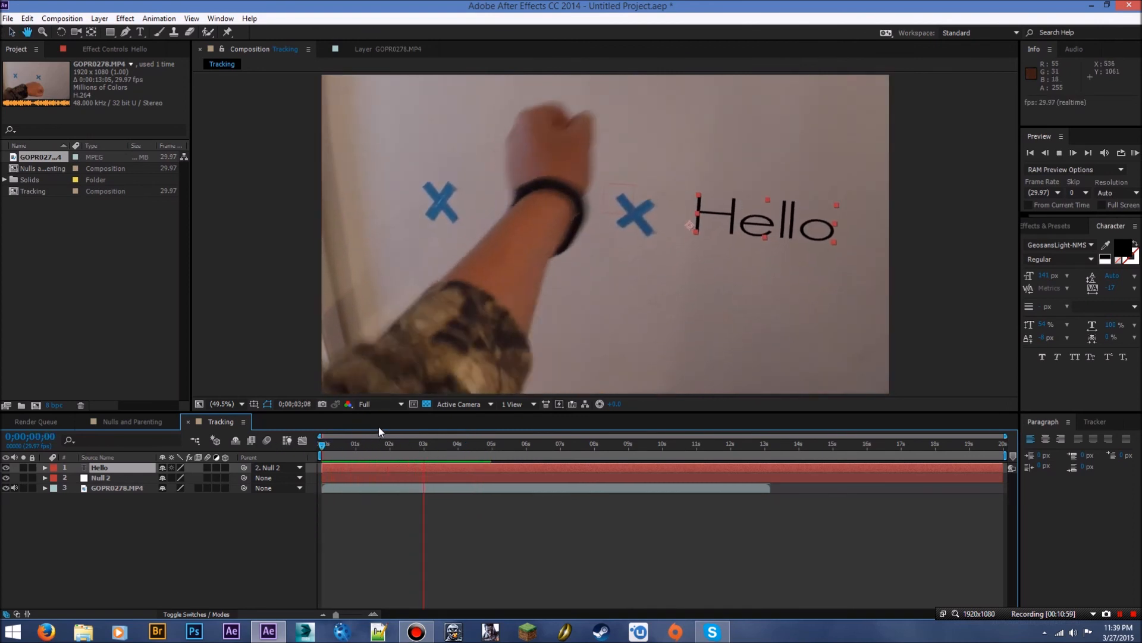
{"action": "key", "text": "space"}
{"action": "left_click_drag", "start_coordinate": [441, 444], "coordinate": [322, 444]}
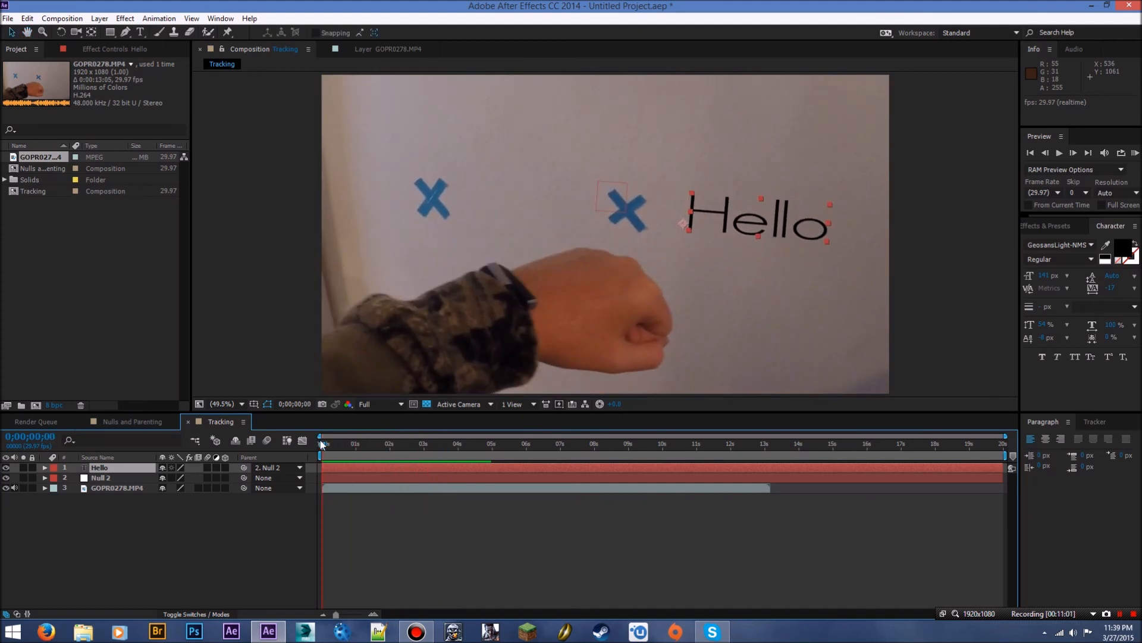